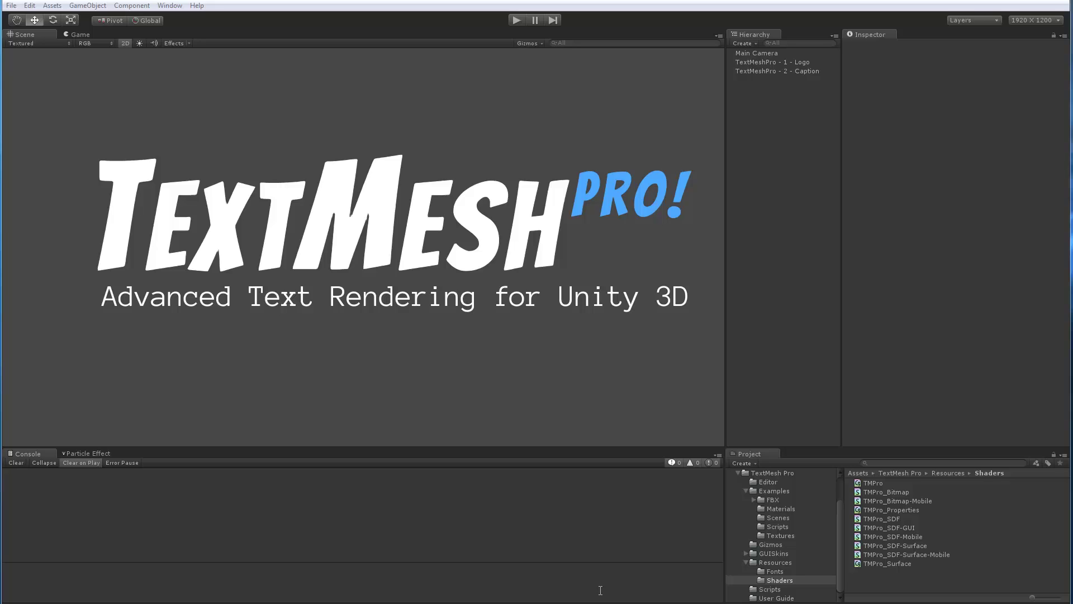
- Select 'TextMeshPro - 1 - Logo' to show its Bangers SDF material settings
left_click(782, 62)
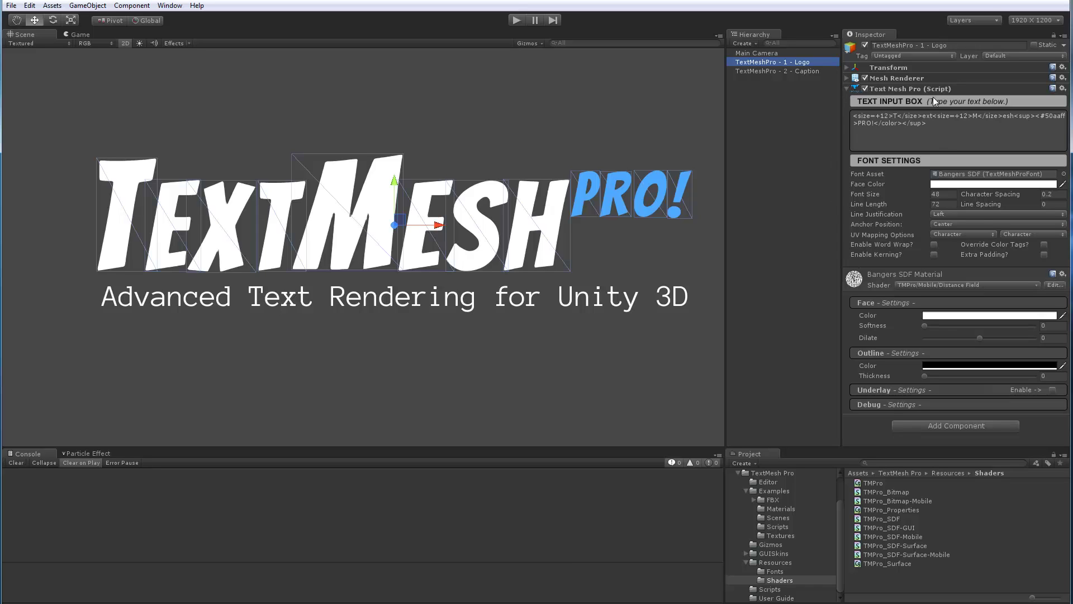
left_click(847, 89)
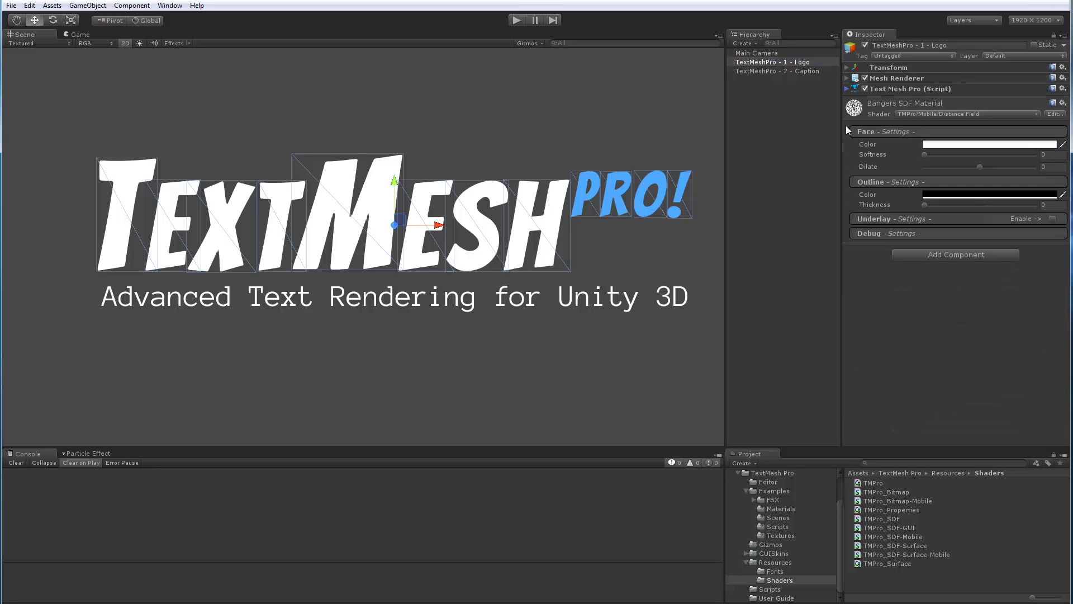
left_click(927, 114)
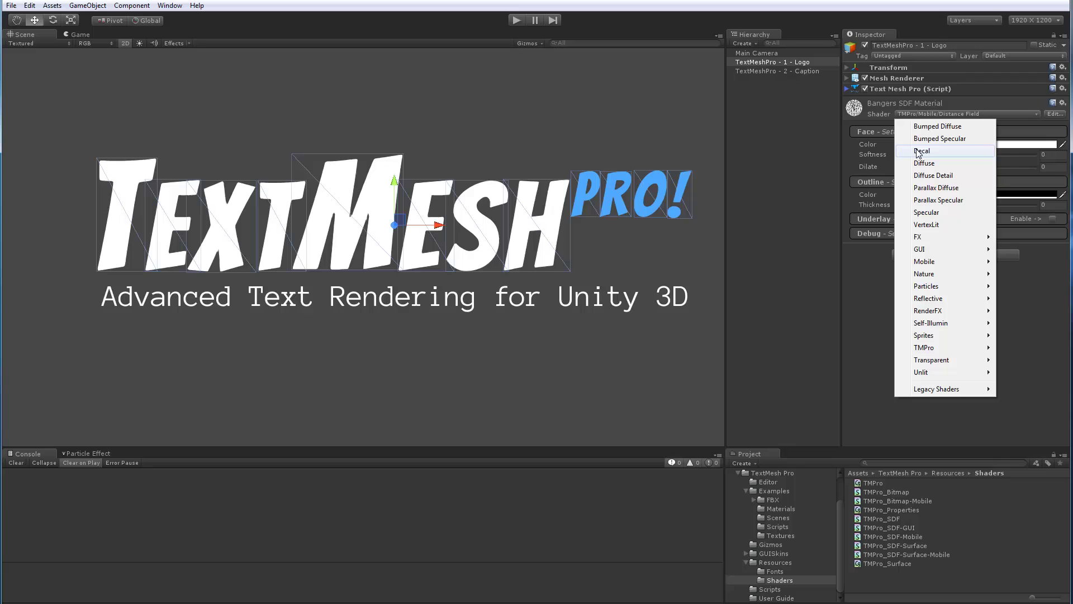
mouse_move(922, 354)
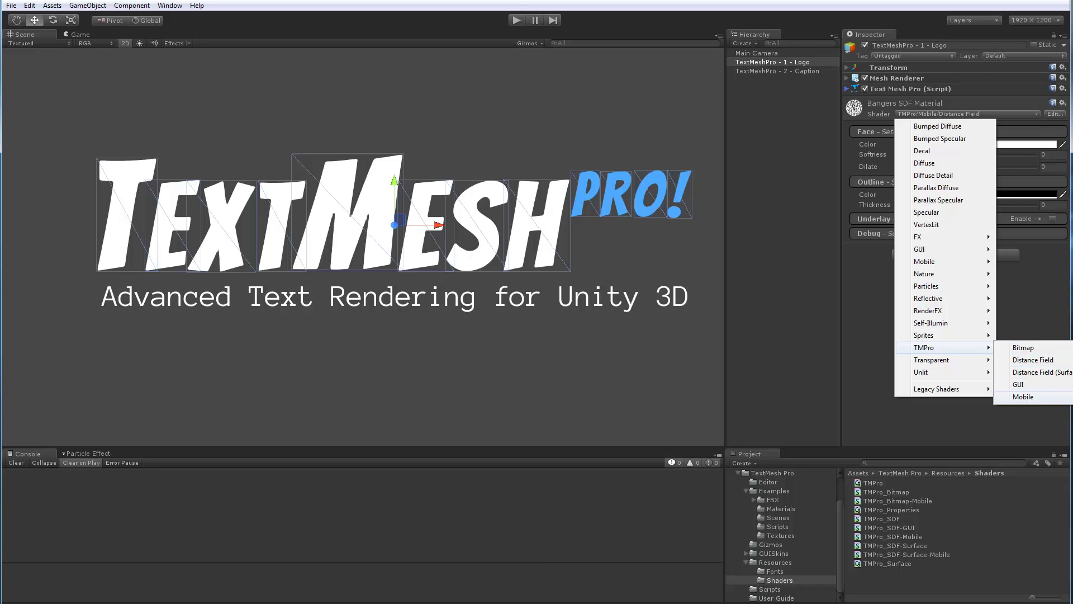
key("Escape")
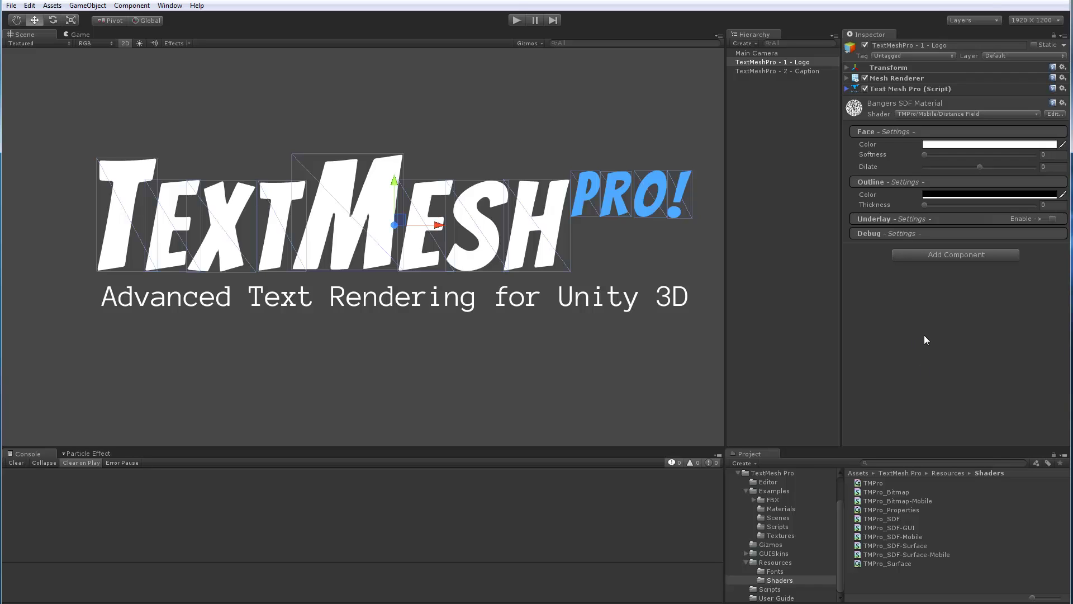
left_click(881, 131)
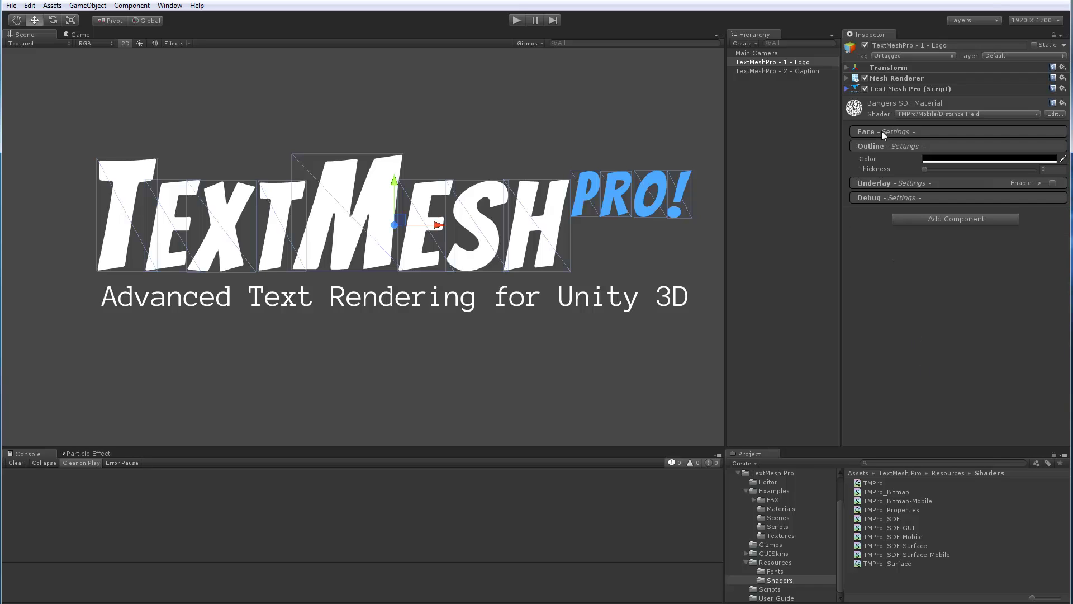
left_click(881, 131)
left_click(881, 131)
left_click(881, 131)
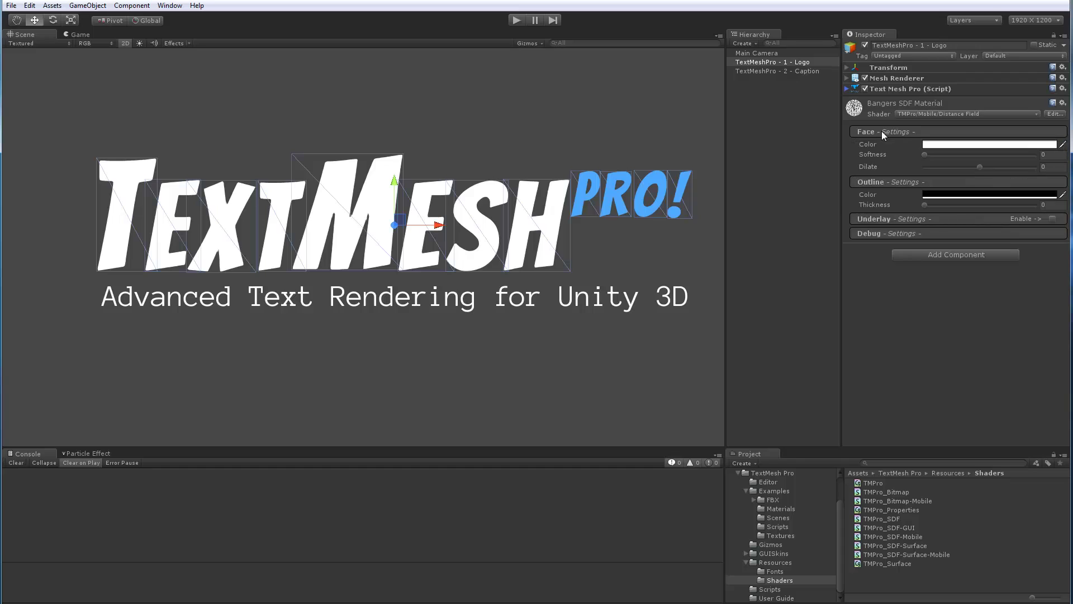
left_click(876, 183)
left_click(875, 181)
left_click(875, 134)
left_click(875, 135)
left_click(293, 231)
scroll(294, 238, "up", 4)
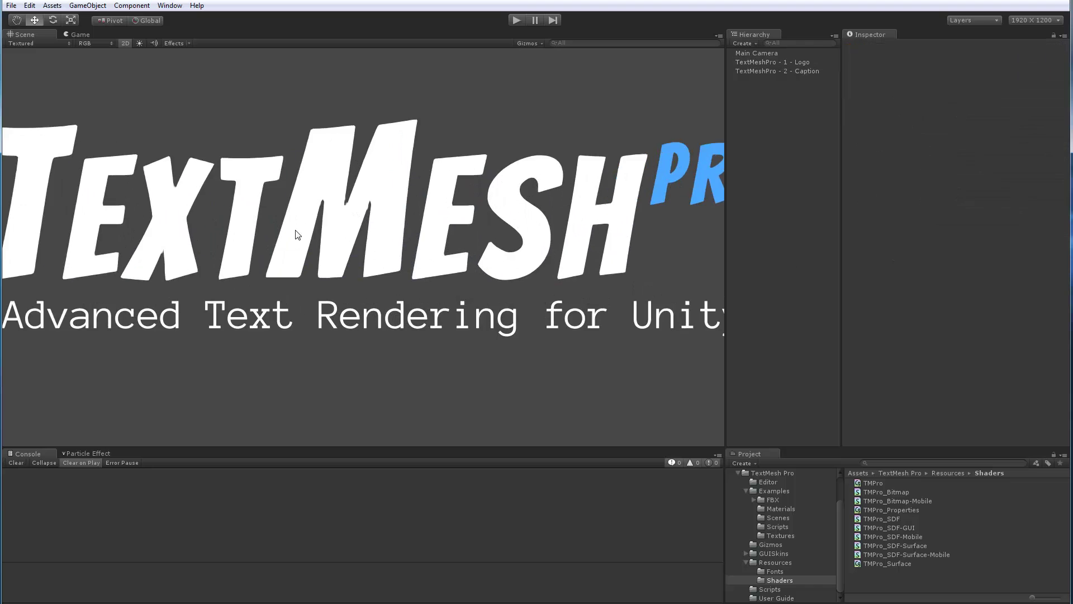
middle_click_drag(294, 237, 478, 236)
scroll(469, 241, "up", 2)
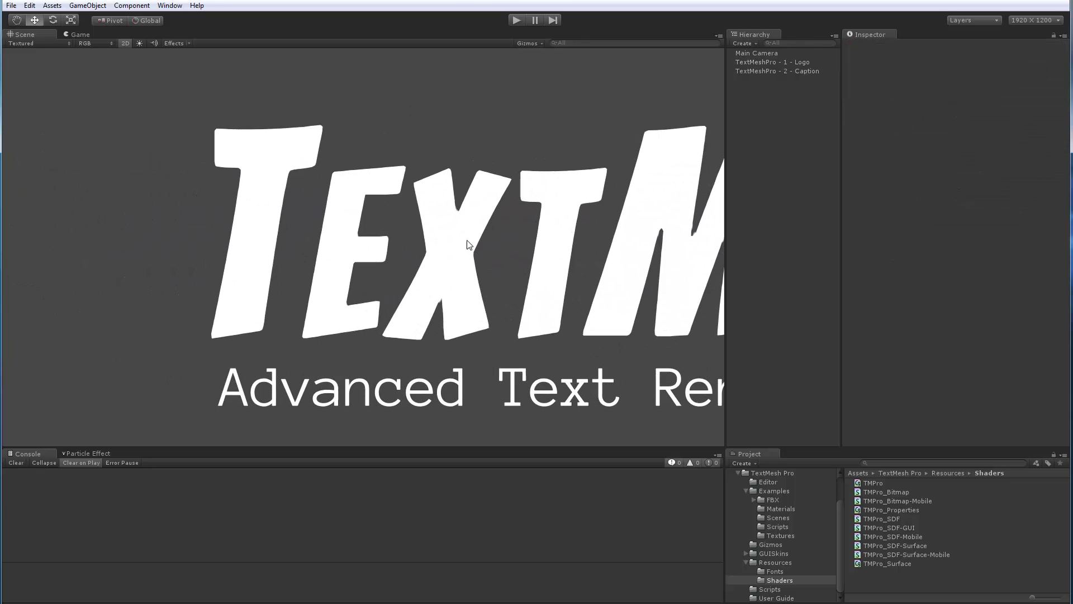
left_click(784, 62)
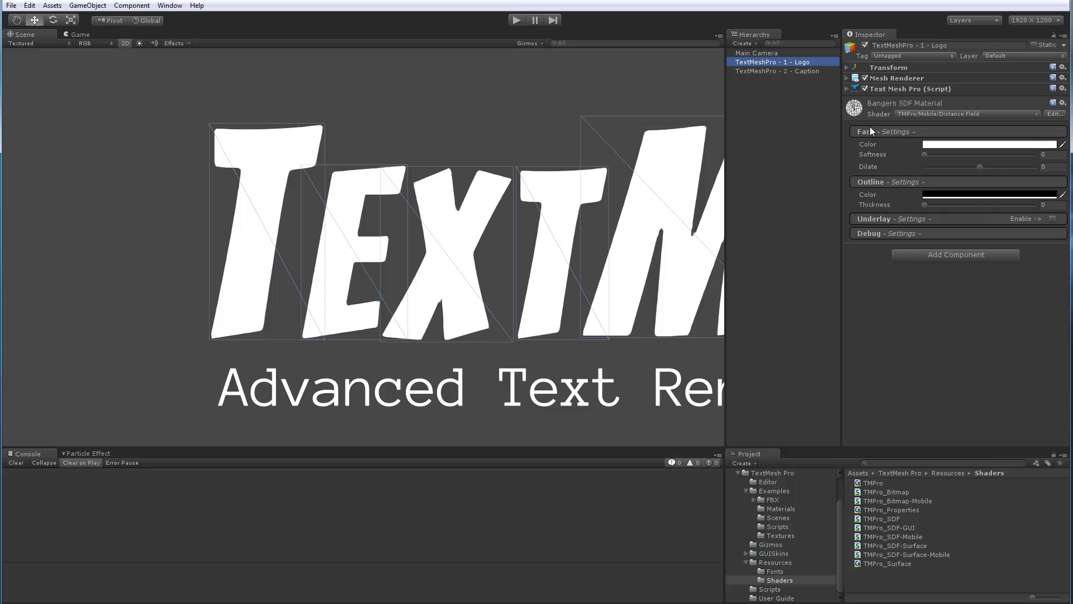
left_click(934, 144)
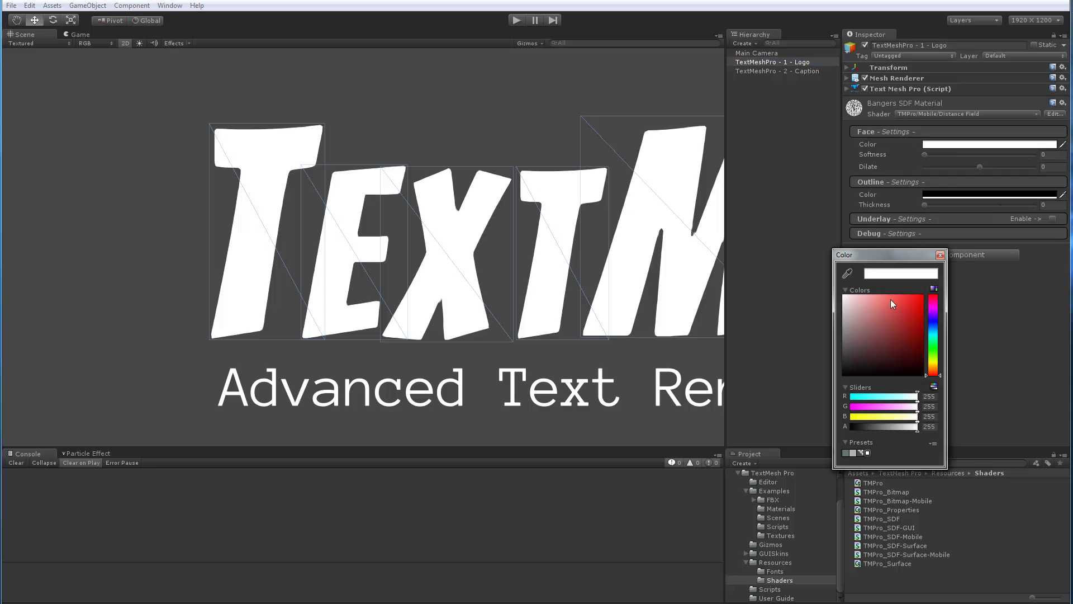
mouse_move(846, 297)
left_mouse_down()
mouse_move(891, 295)
mouse_move(837, 295)
mouse_move(916, 294)
mouse_move(847, 294)
mouse_move(894, 293)
mouse_move(860, 285)
mouse_move(880, 294)
mouse_move(857, 296)
left_mouse_up()
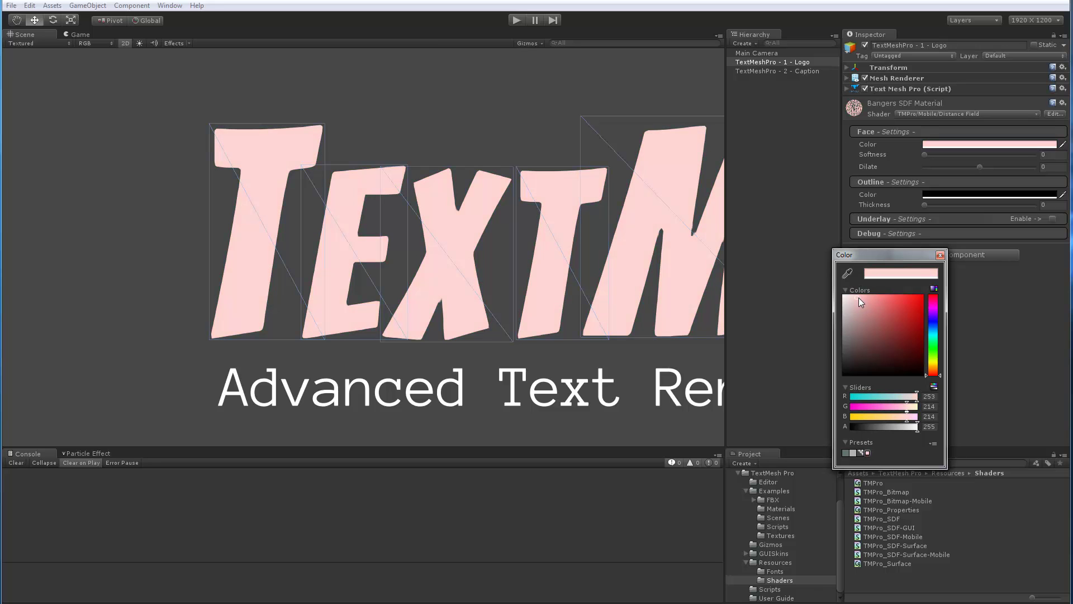
mouse_move(858, 297)
left_mouse_down()
mouse_move(884, 297)
mouse_move(840, 295)
left_mouse_up()
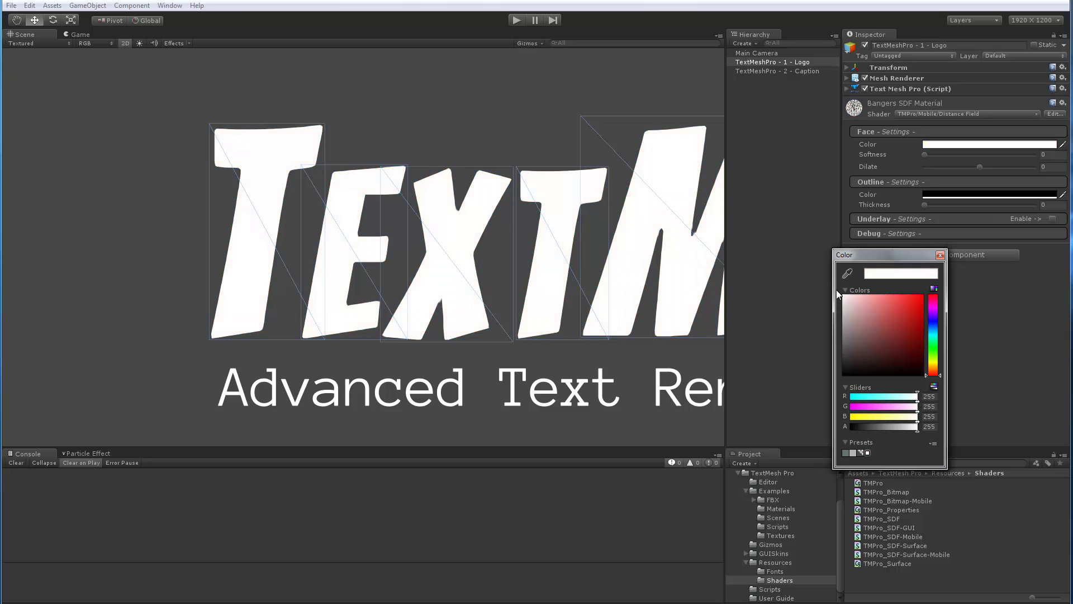
mouse_move(916, 426)
left_mouse_down()
mouse_move(861, 427)
mouse_move(923, 427)
left_mouse_up()
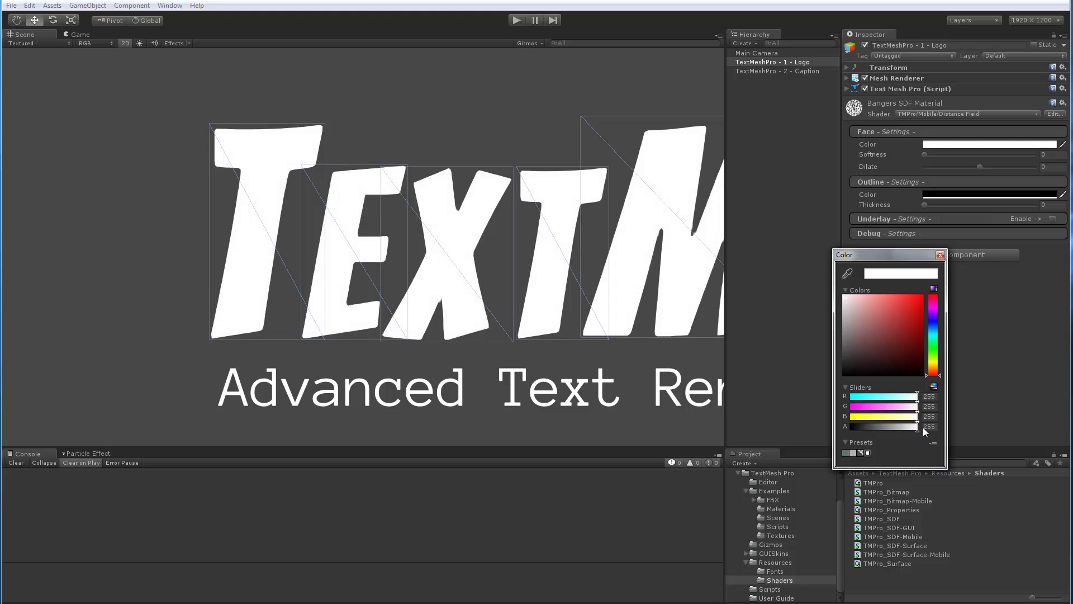
left_click(940, 255)
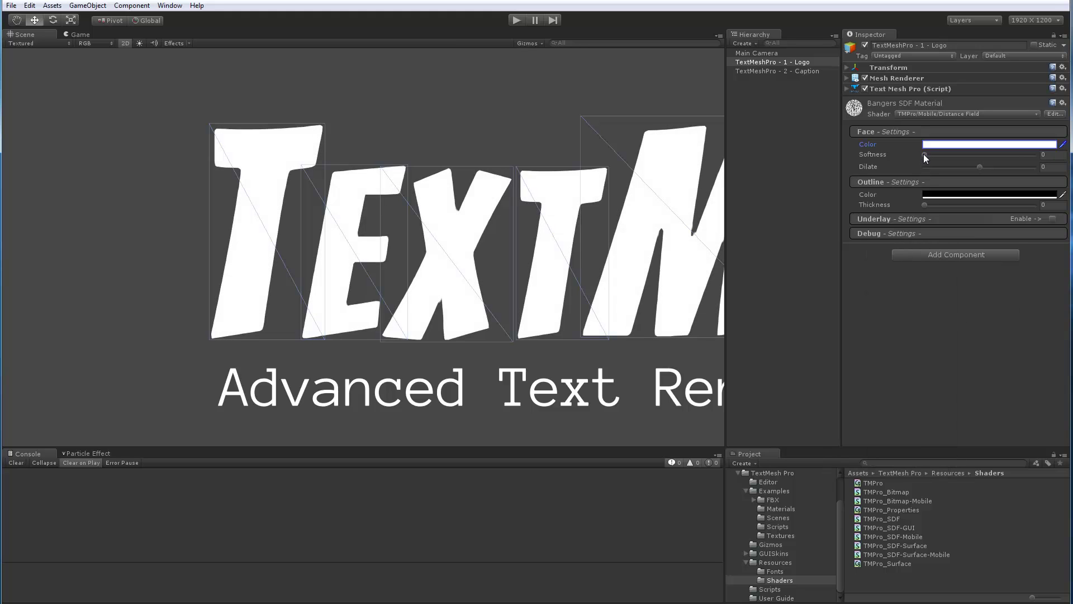
left_click_drag(924, 154, 896, 158)
mouse_move(978, 167)
left_mouse_down()
mouse_move(1030, 173)
mouse_move(952, 180)
mouse_move(998, 183)
mouse_move(953, 182)
mouse_move(986, 177)
left_mouse_up()
left_click(1051, 166)
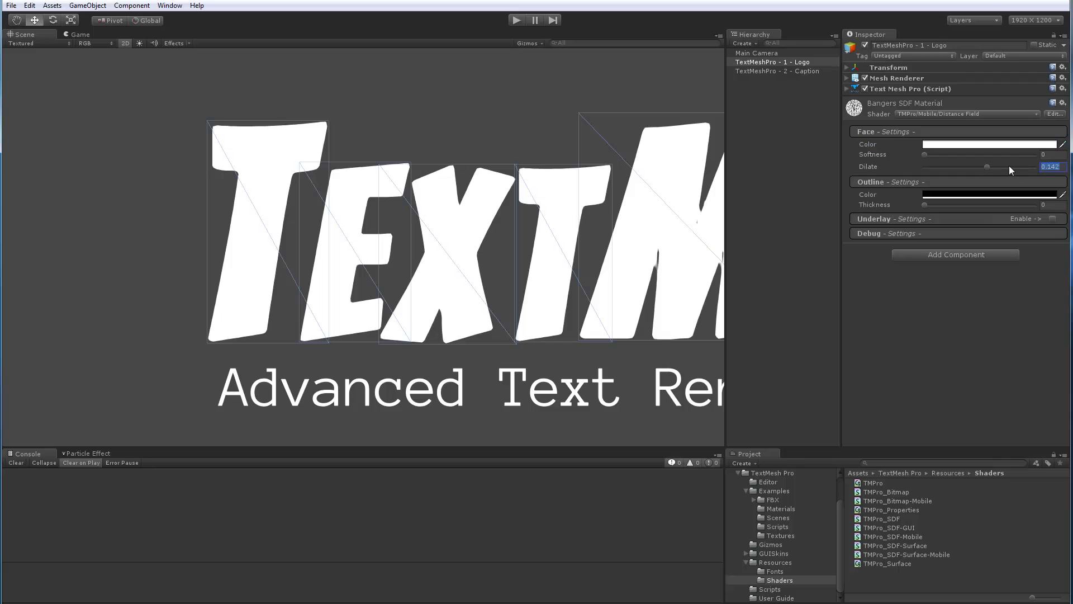
type("0")
key("Tab")
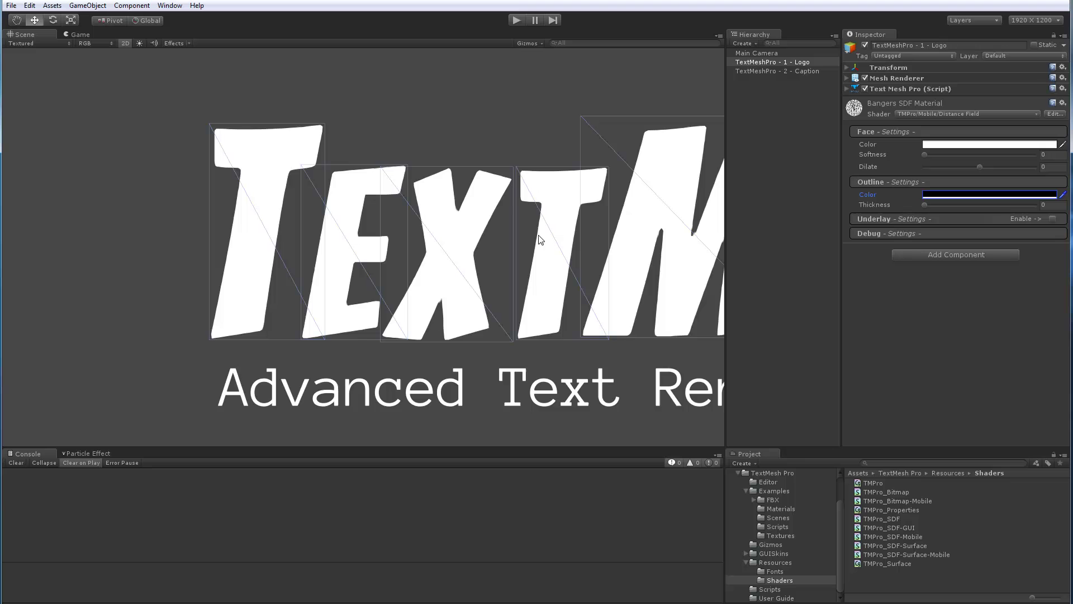
scroll(458, 252, "up", 3)
scroll(485, 272, "up", 6)
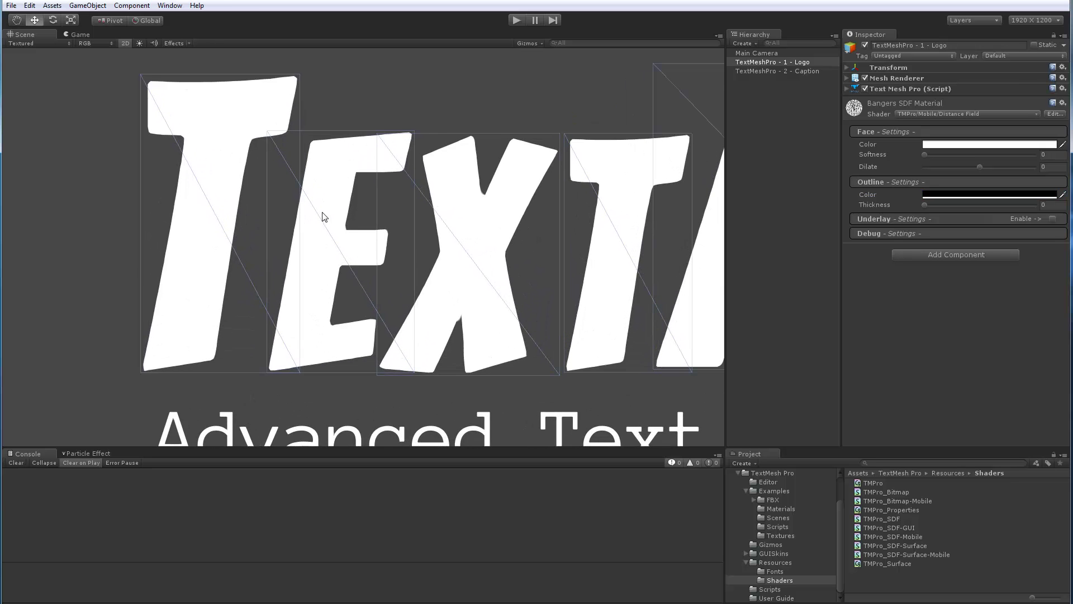
middle_click_drag(309, 214, 377, 263)
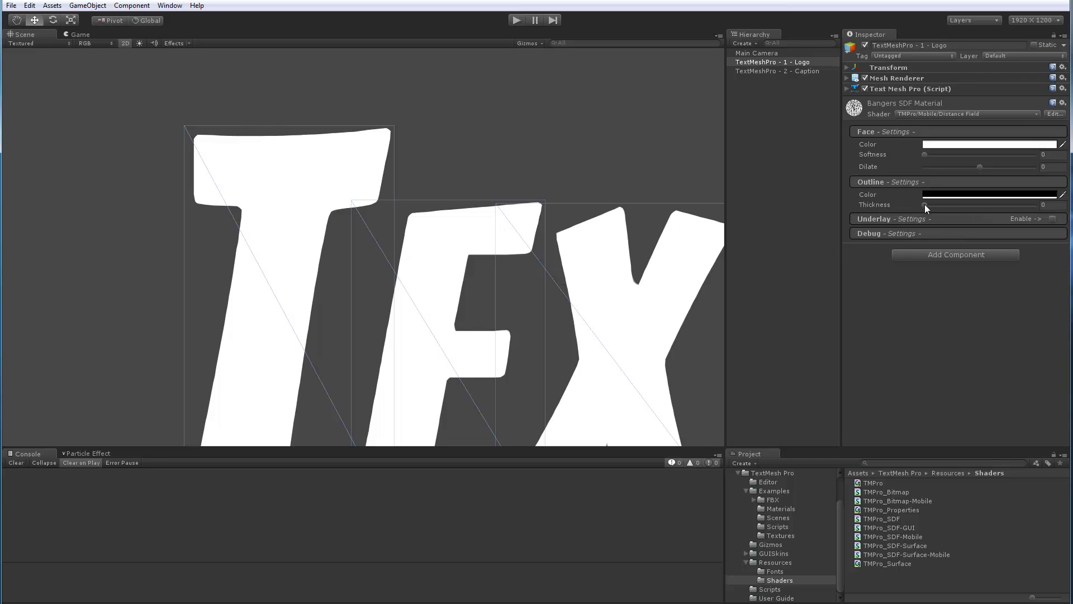
left_click_drag(925, 205, 948, 205)
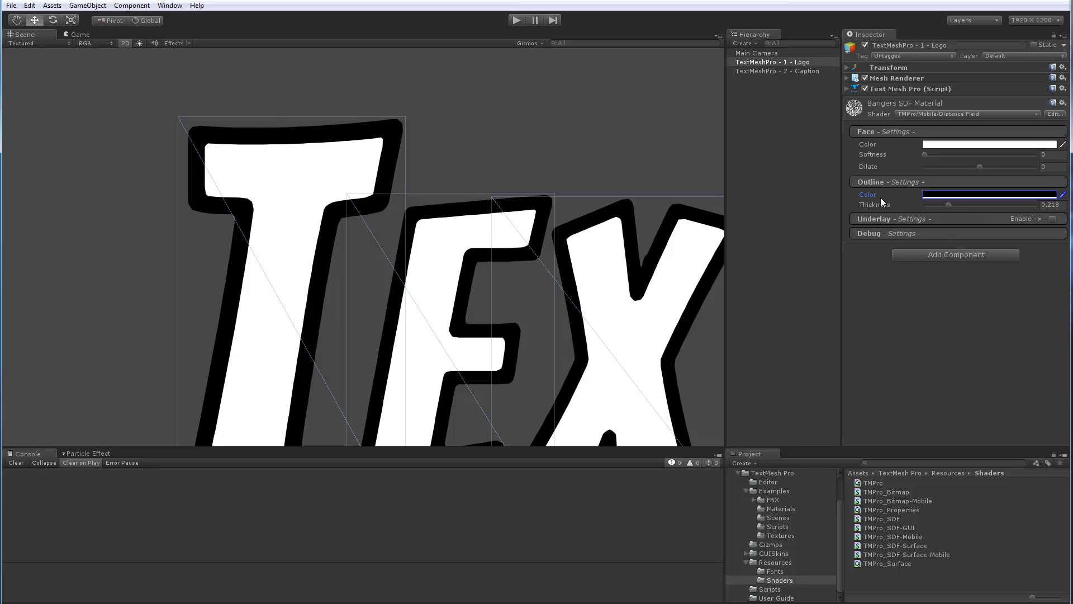
left_click(945, 196)
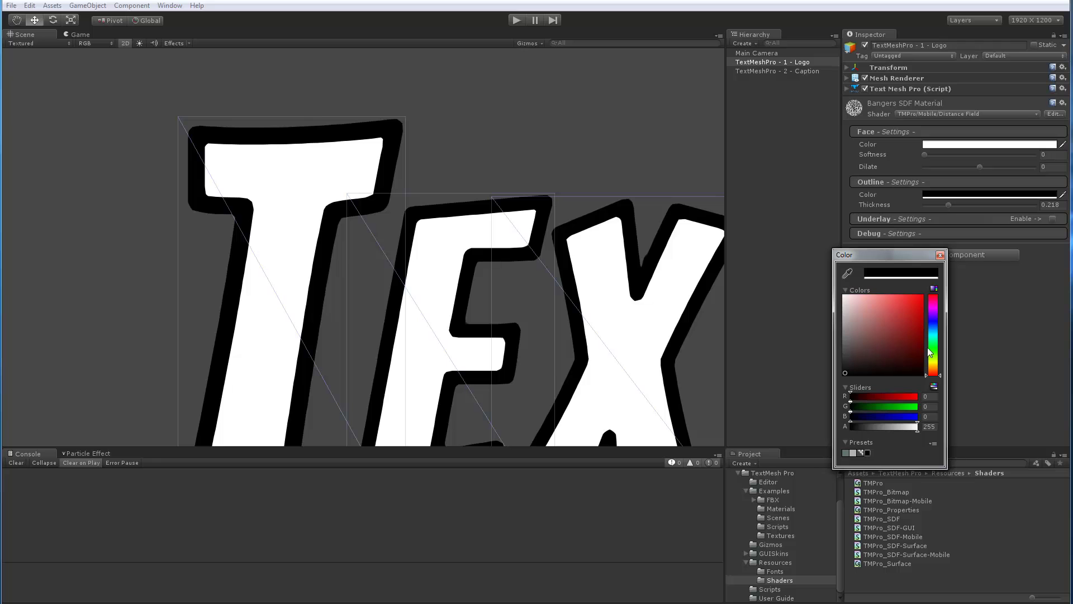
left_click_drag(932, 356, 928, 333)
left_click(897, 310)
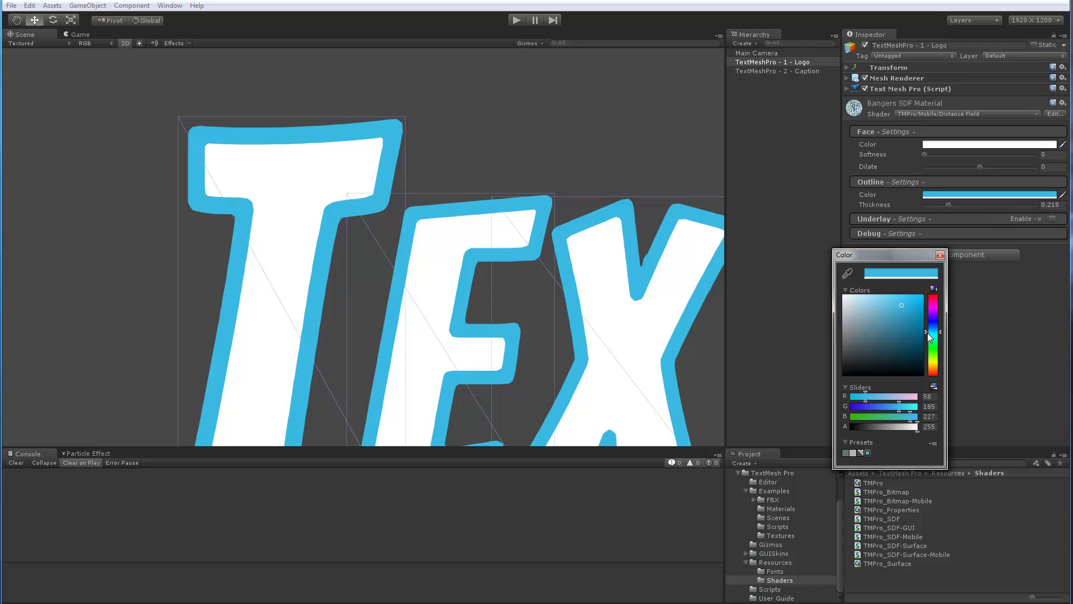
mouse_move(915, 427)
left_mouse_down()
mouse_move(842, 428)
mouse_move(918, 429)
left_mouse_up()
mouse_move(900, 306)
left_mouse_down()
mouse_move(835, 322)
mouse_move(843, 398)
left_mouse_up()
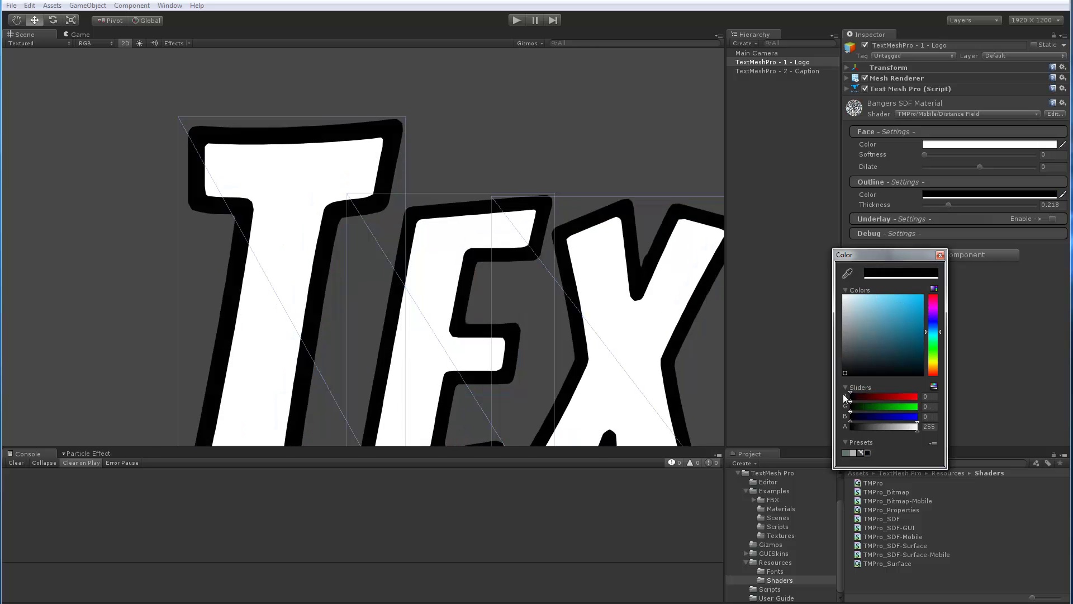
left_click(940, 255)
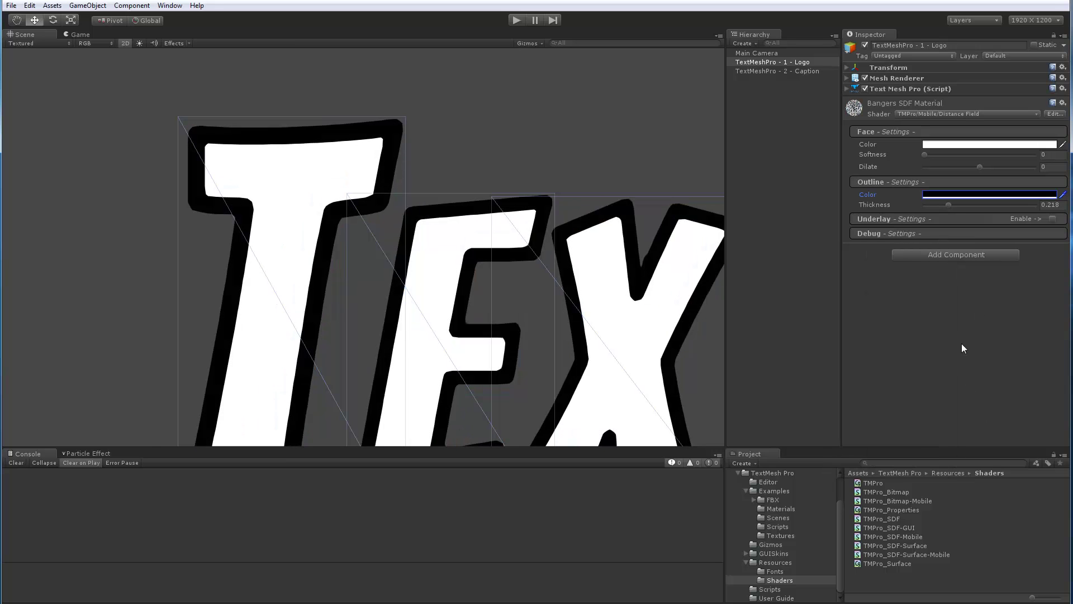
- Reset the logo's outline thickness to 0 and set its Underlay Dilate to 0
left_click_drag(948, 205, 907, 203)
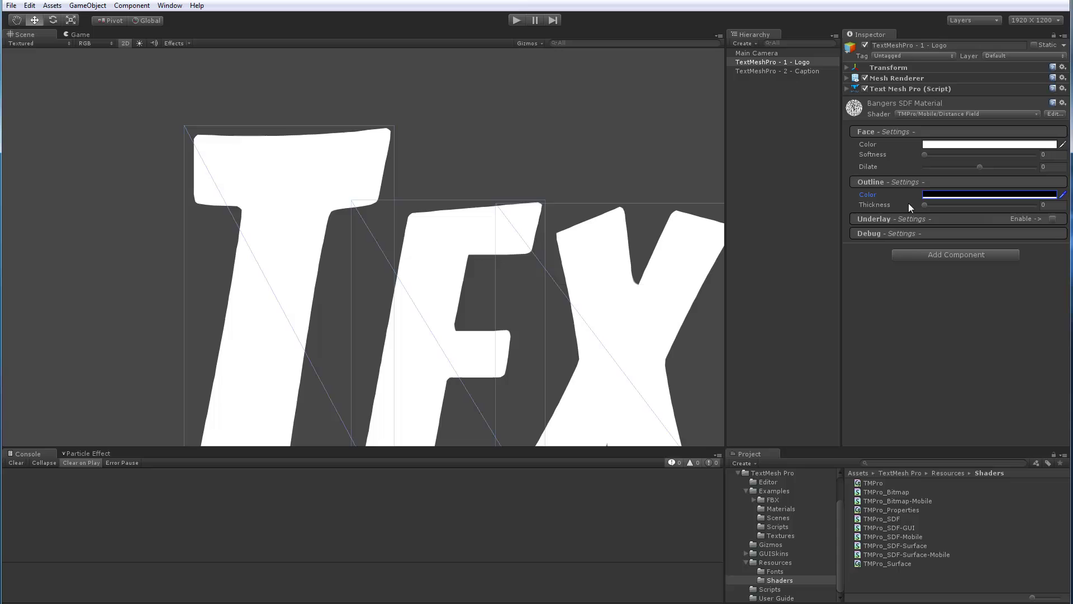
middle_click_drag(532, 349, 478, 263)
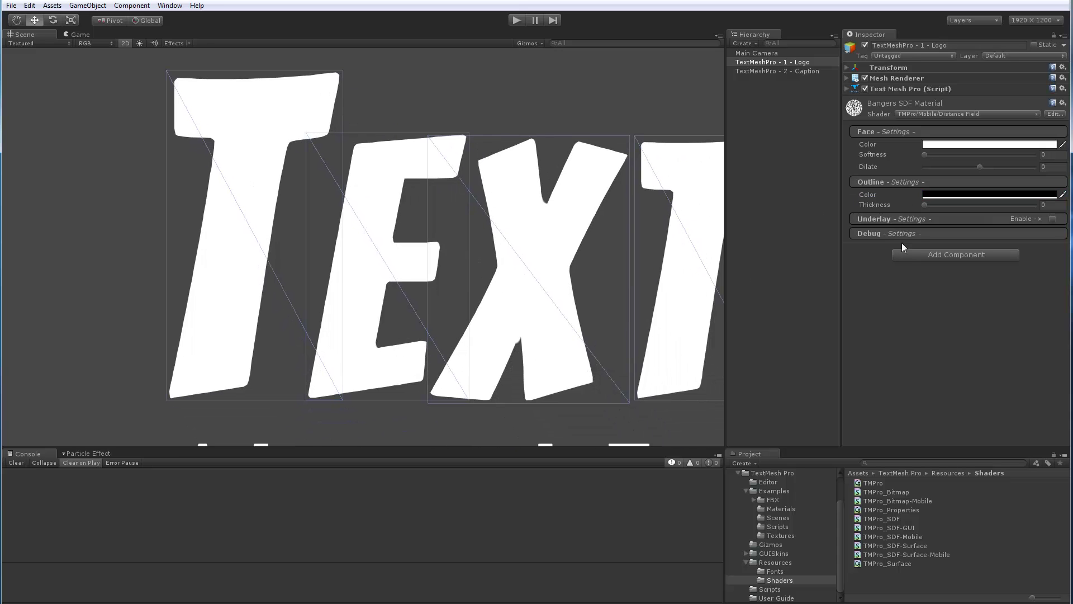
left_click(873, 221)
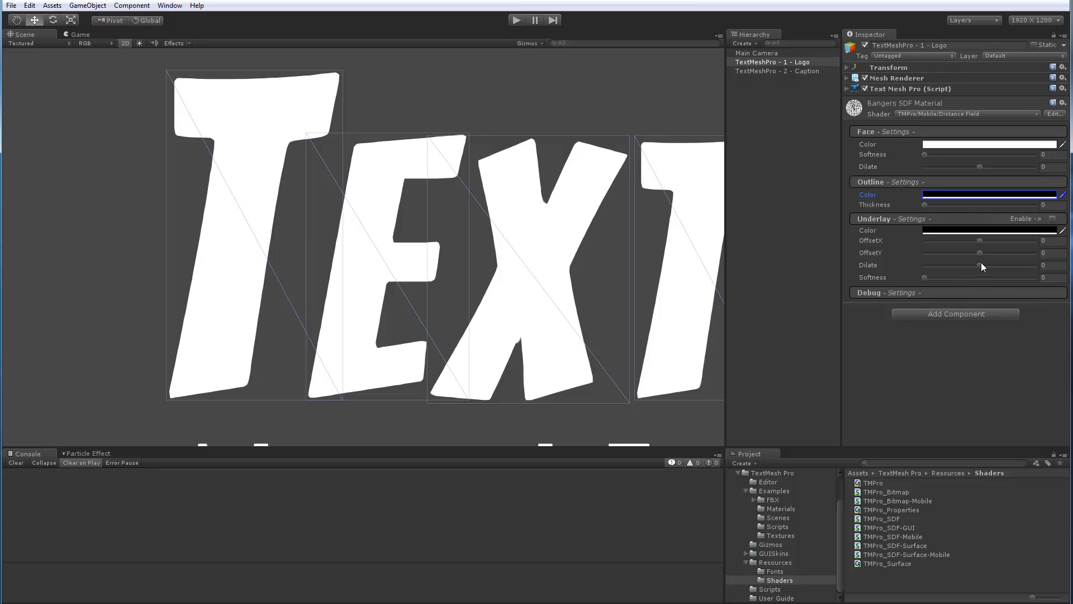
mouse_move(982, 264)
left_mouse_down()
mouse_move(999, 264)
mouse_move(964, 275)
left_mouse_up()
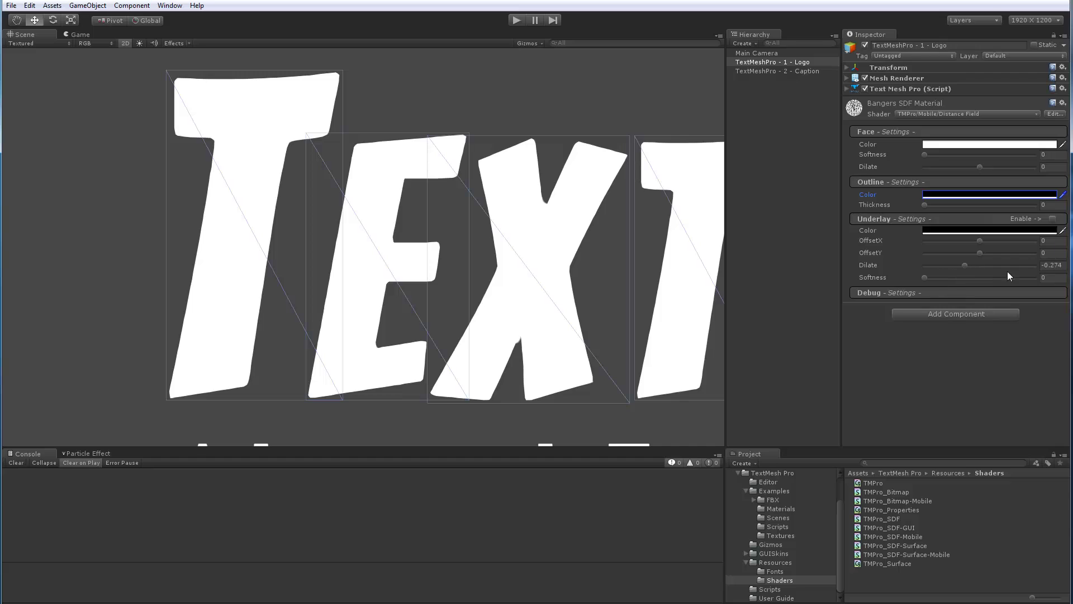
left_click(1054, 265)
type("0")
key("Tab")
- Enable the logo underlay, offset it down-right (OffsetY -0.589) and soften it to 0.249
left_click(1051, 219)
left_click_drag(981, 240, 1014, 250)
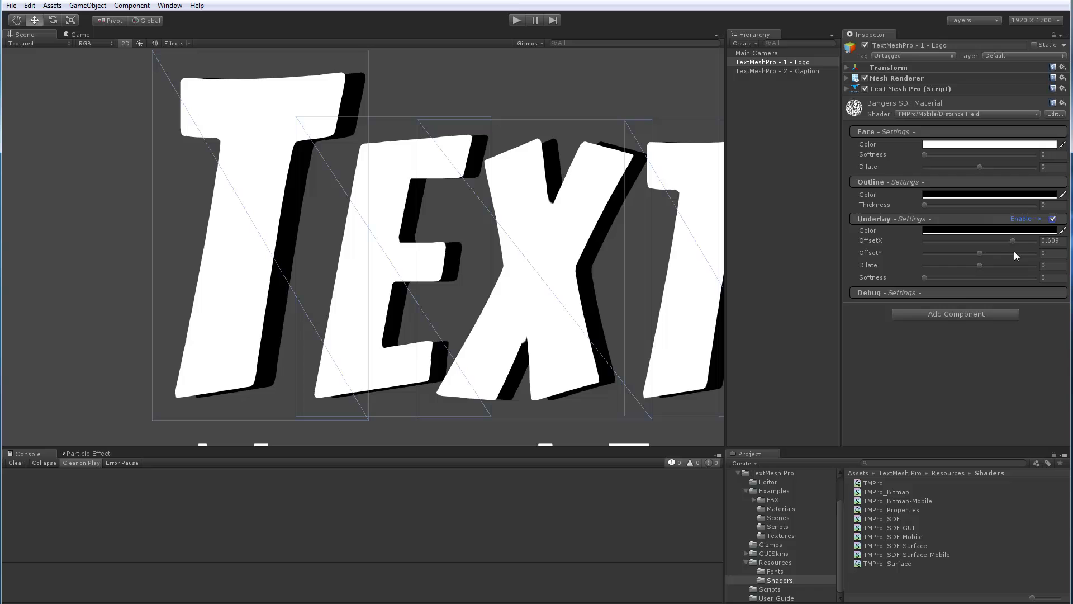
left_click(944, 233)
mouse_move(940, 348)
left_mouse_down()
mouse_move(940, 362)
mouse_move(940, 342)
mouse_move(893, 318)
mouse_move(912, 277)
mouse_move(927, 280)
mouse_move(897, 283)
mouse_move(832, 406)
left_mouse_up()
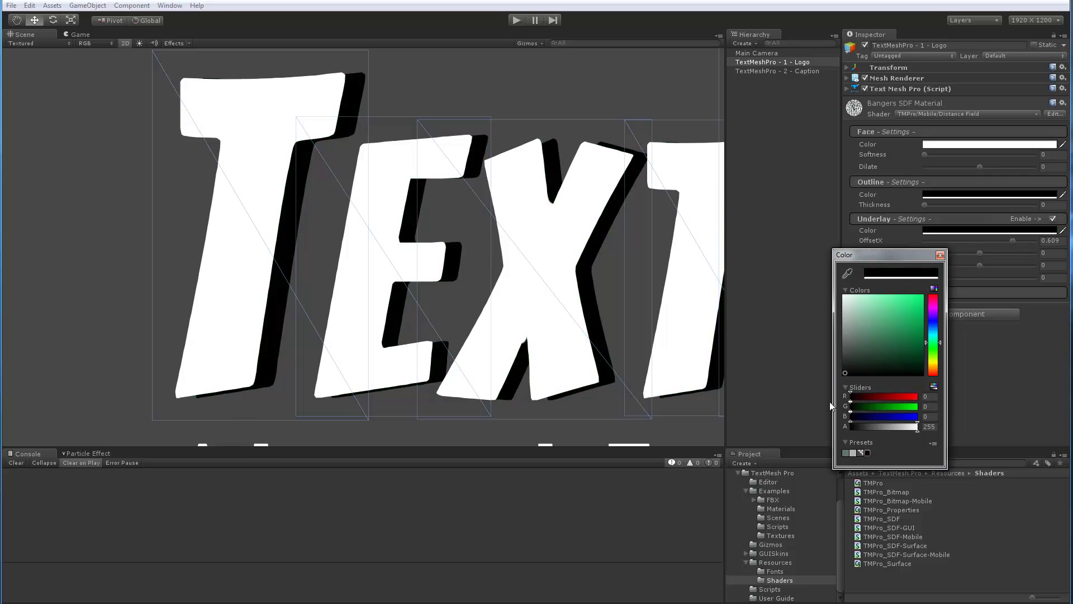
left_click(940, 255)
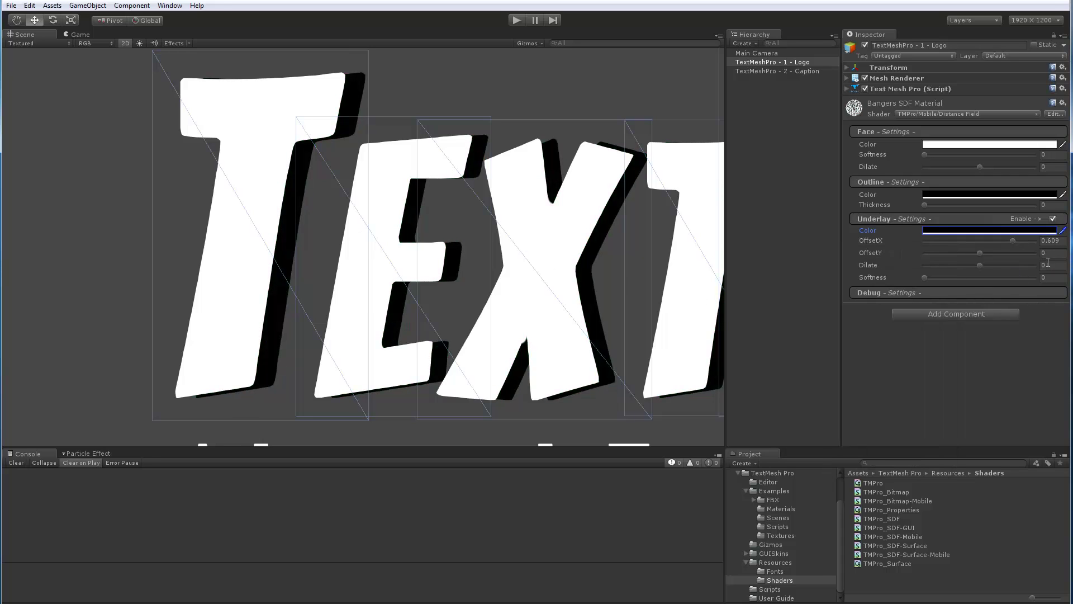
left_click_drag(978, 255, 947, 255)
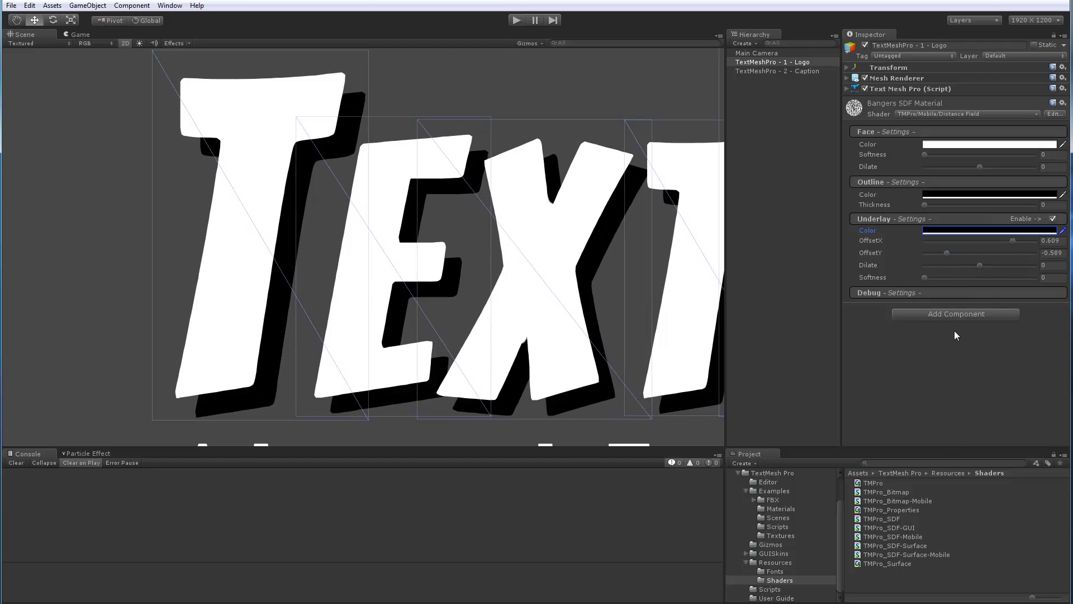
left_click_drag(924, 277, 978, 267)
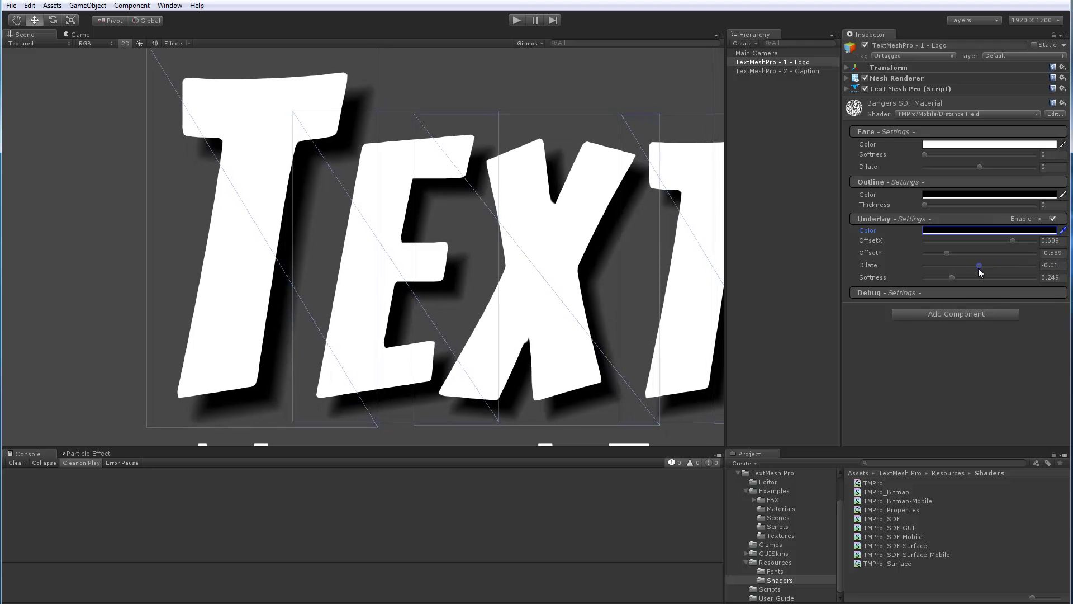
- Deselect the logo and pan the Scene view to inspect its drop shadow
scroll(524, 230, "down", 5)
left_click(769, 303)
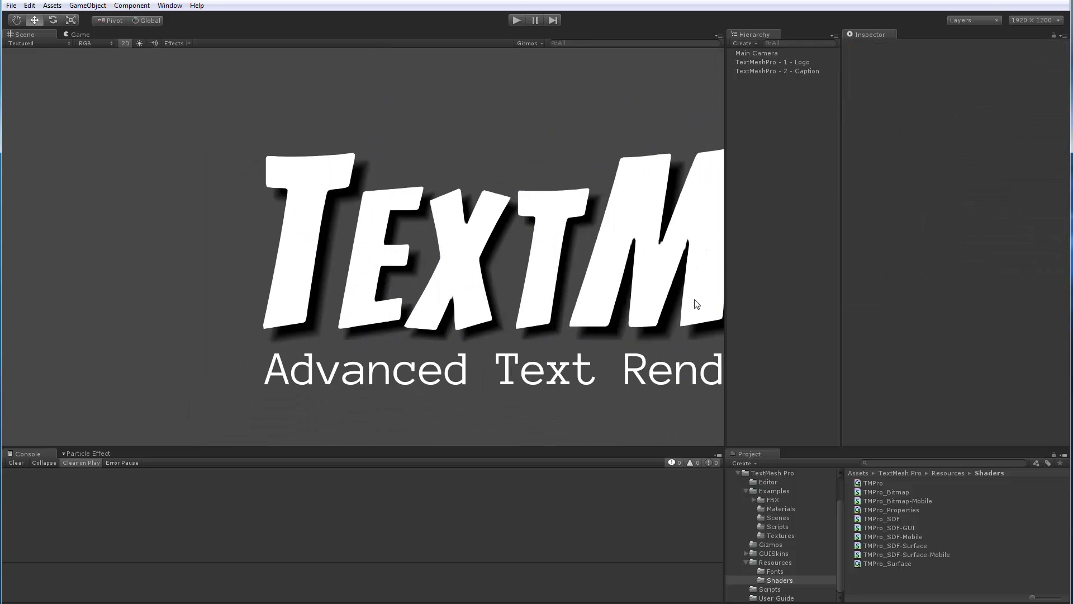
scroll(484, 272, "up", 2)
middle_click_drag(546, 233, 424, 225)
scroll(485, 229, "down", 2)
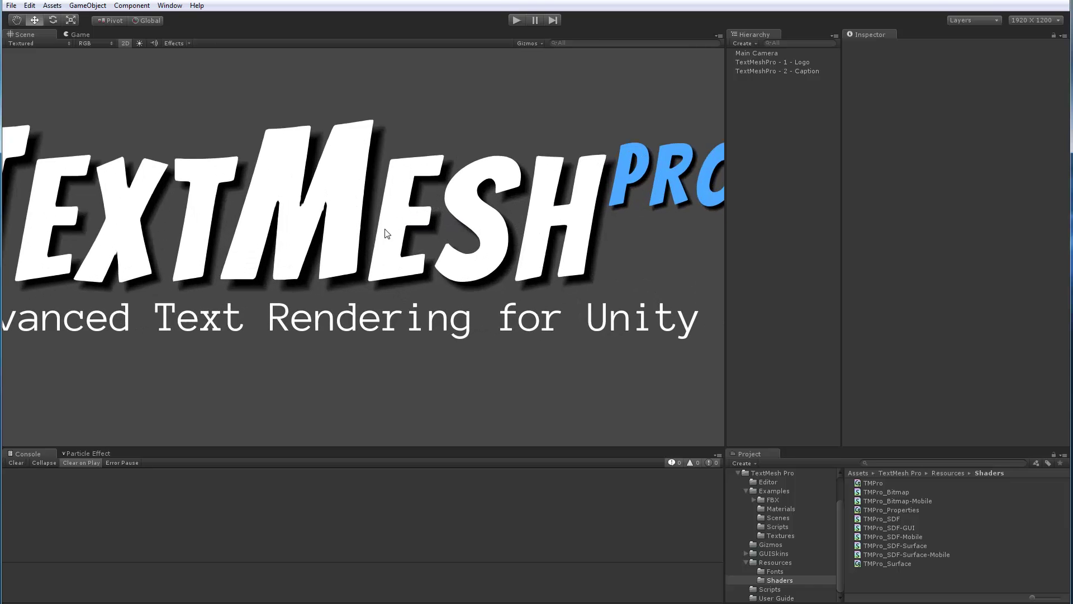
scroll(383, 233, "up", 6)
middle_click_drag(326, 124, 462, 210)
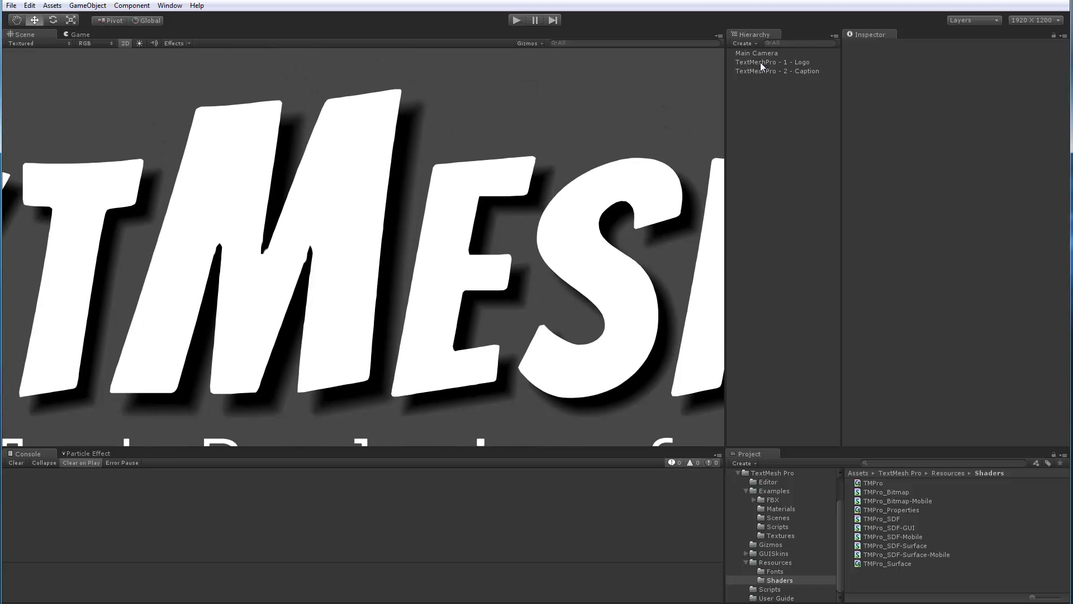
- Select the logo and fade its underlay colour alpha to about 69
left_click(786, 63)
left_click(978, 231)
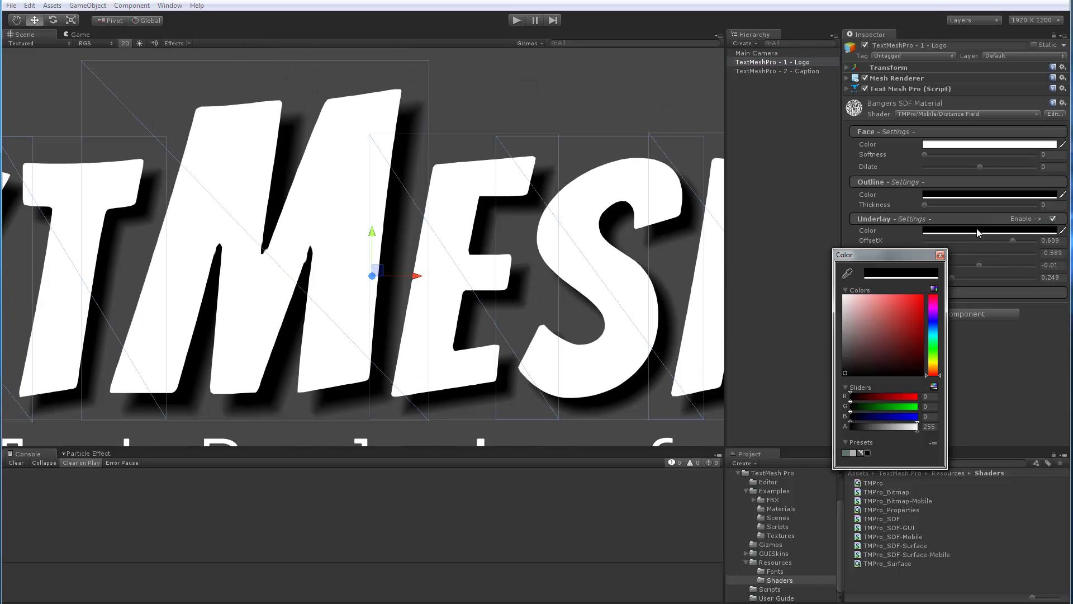
left_click_drag(915, 426, 866, 424)
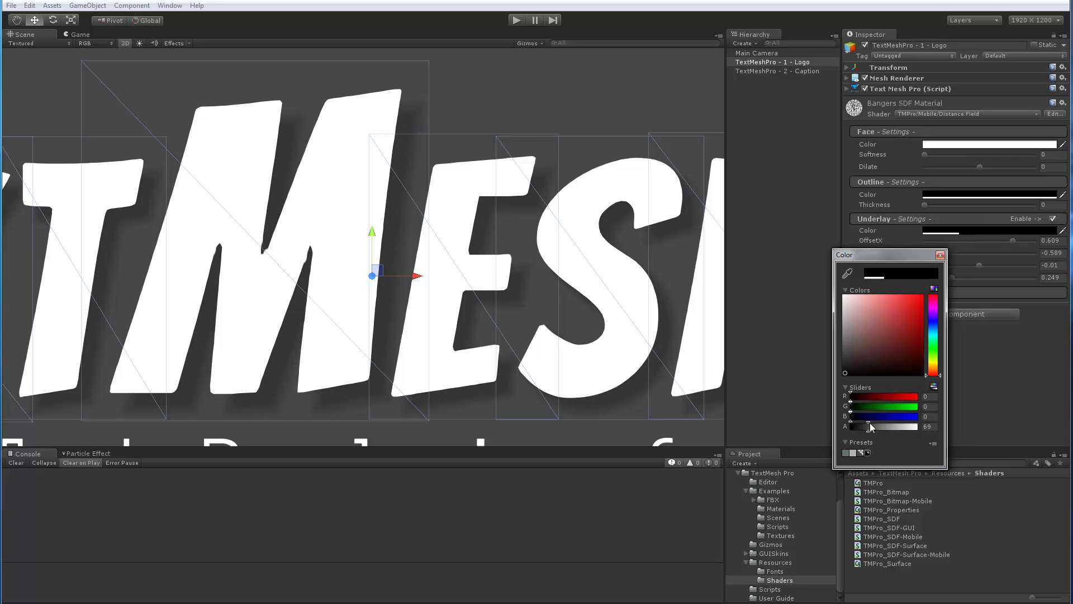
scroll(443, 278, "down", 5)
left_click(762, 253)
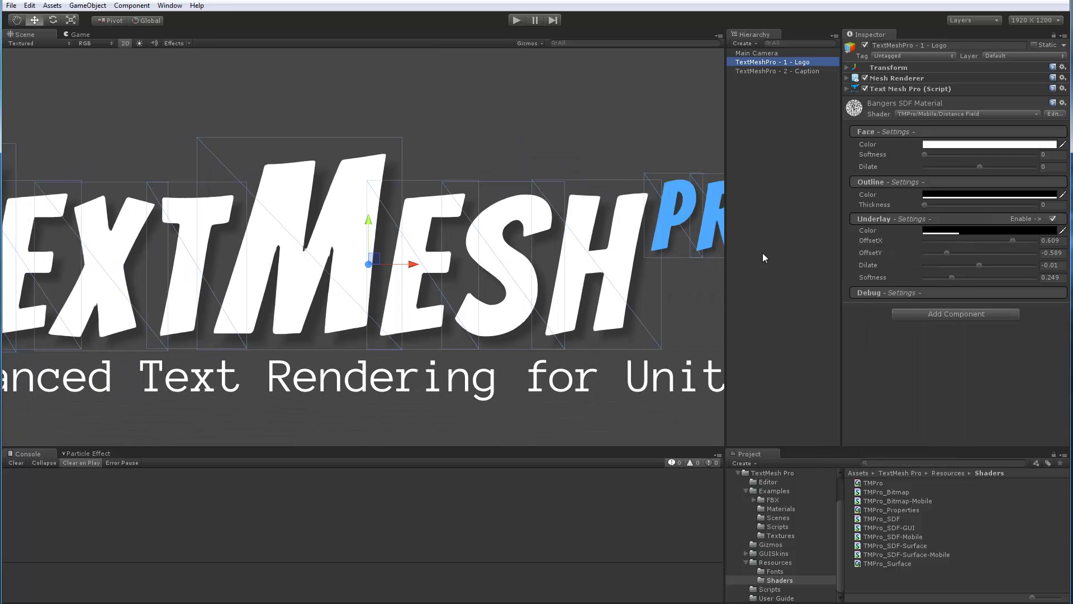
scroll(537, 270, "up", 4)
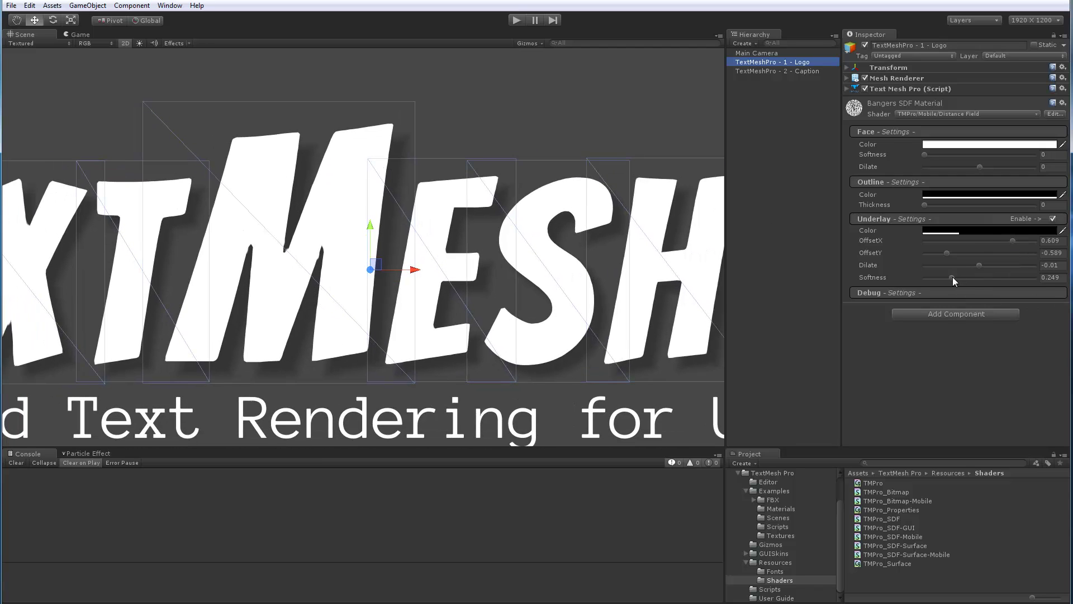
- Restore the logo's underlay colour to fully opaque black, alpha 255
left_click(968, 229)
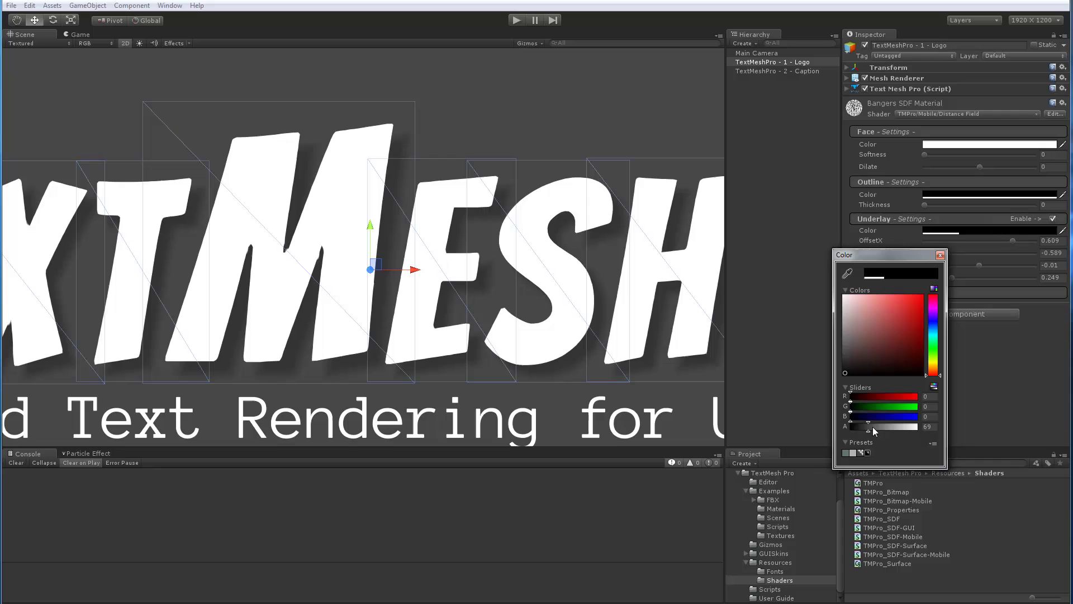
left_click_drag(868, 424, 917, 426)
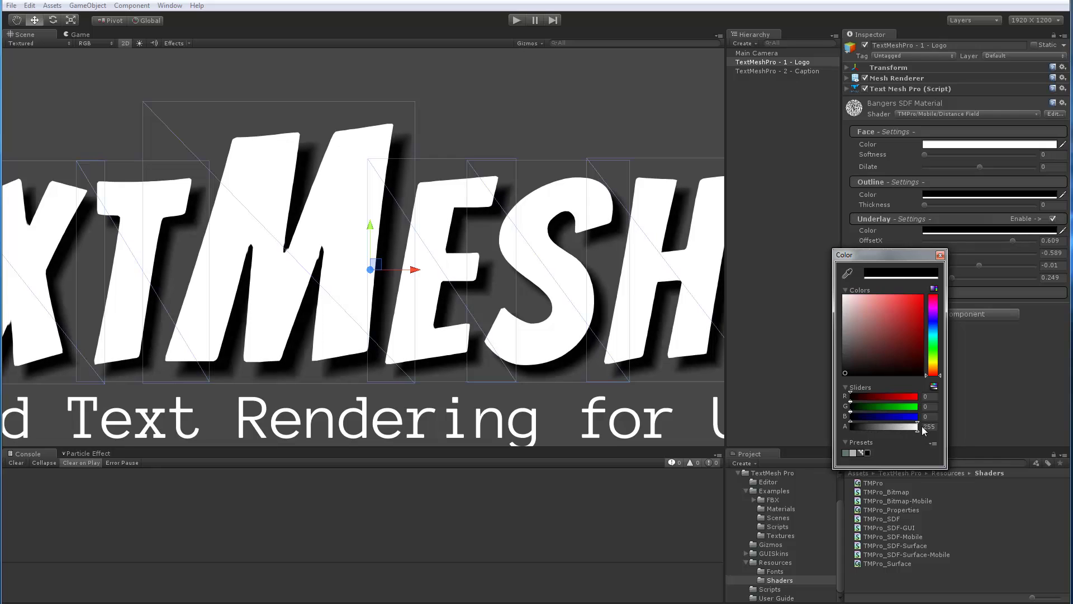
left_click(940, 256)
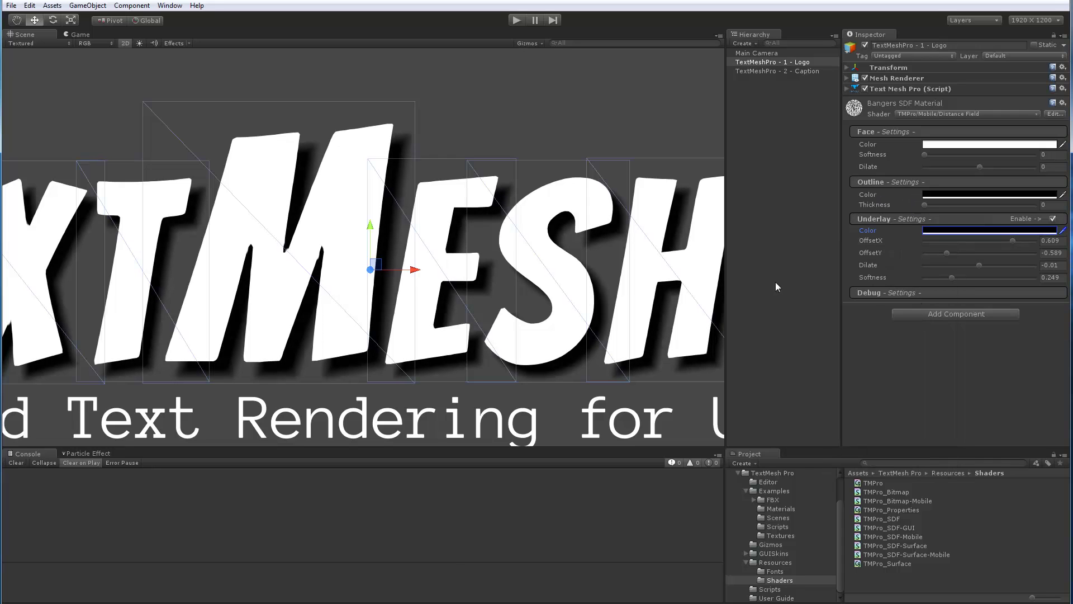
middle_click_drag(280, 441, 361, 300)
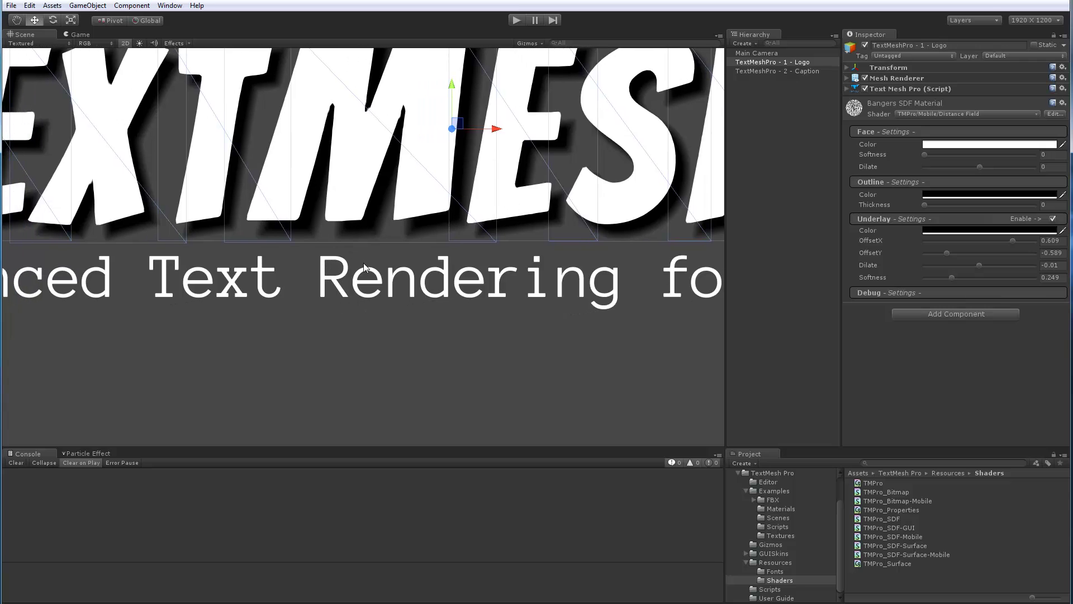
- Zoom out and disable the Underlay on the logo's material
scroll(412, 304, "down", 5)
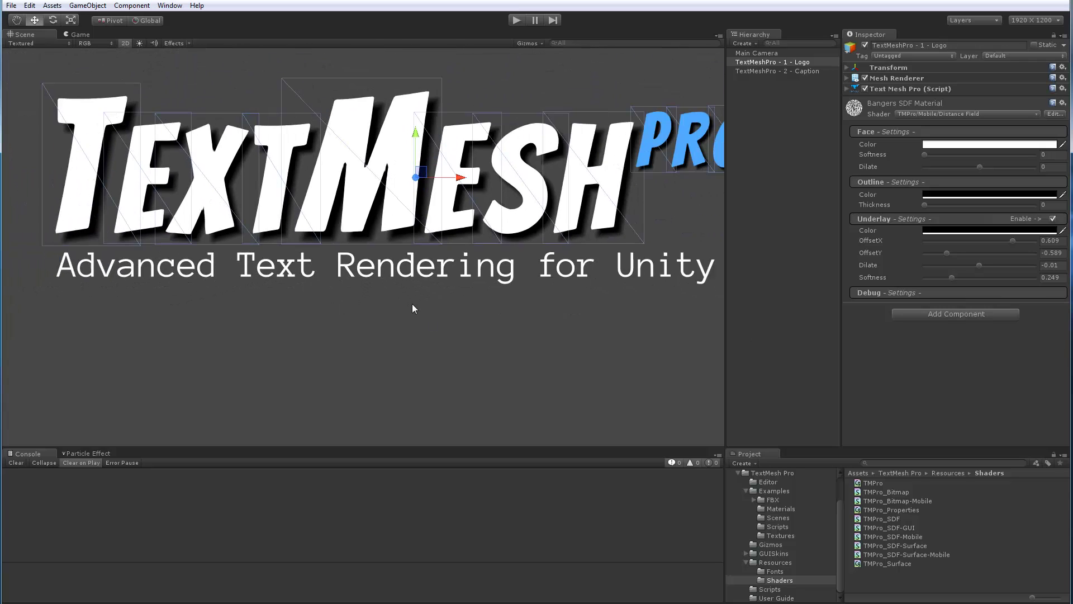
scroll(413, 307, "down", 6)
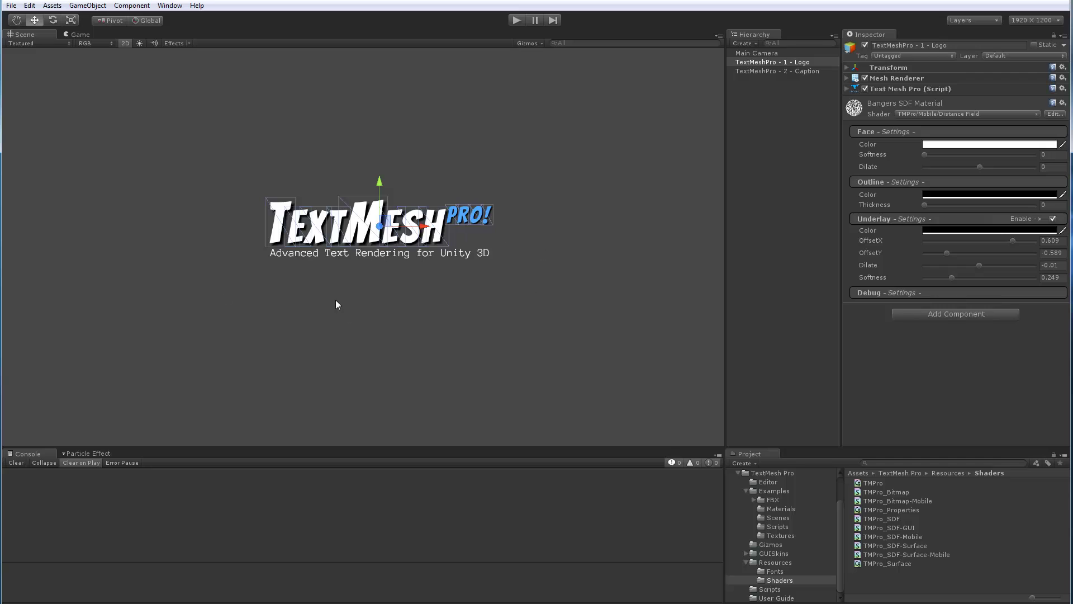
scroll(339, 296, "down", 2)
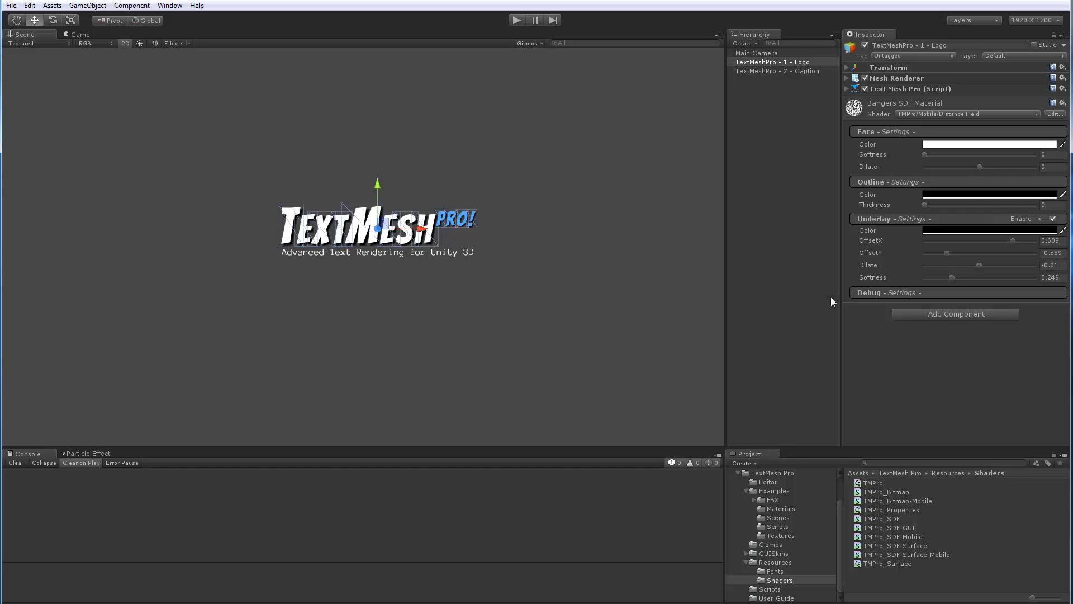
left_click(1052, 219)
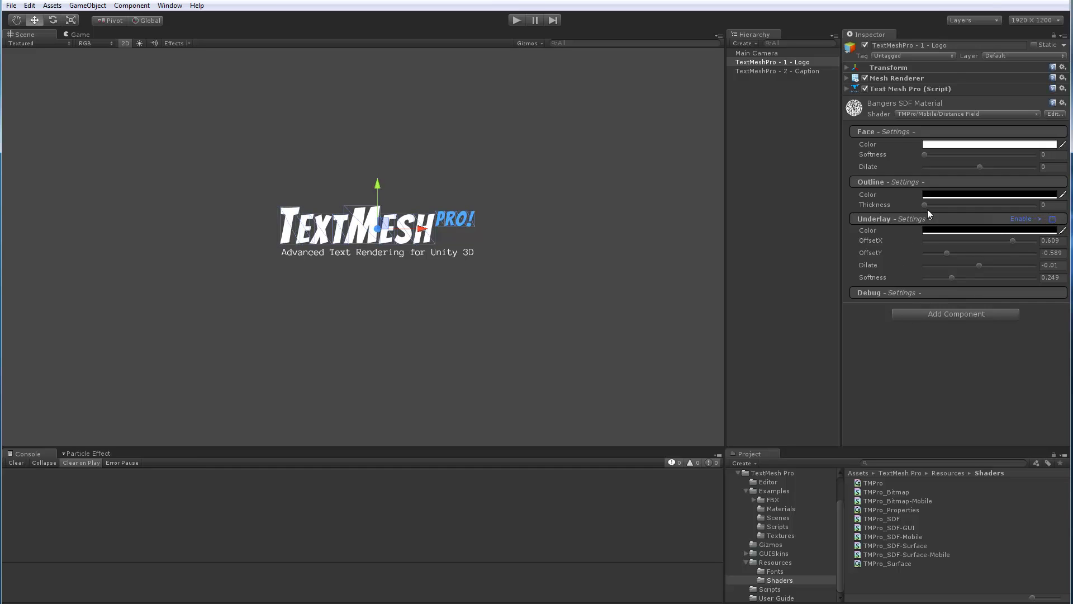
scroll(496, 280, "up", 5)
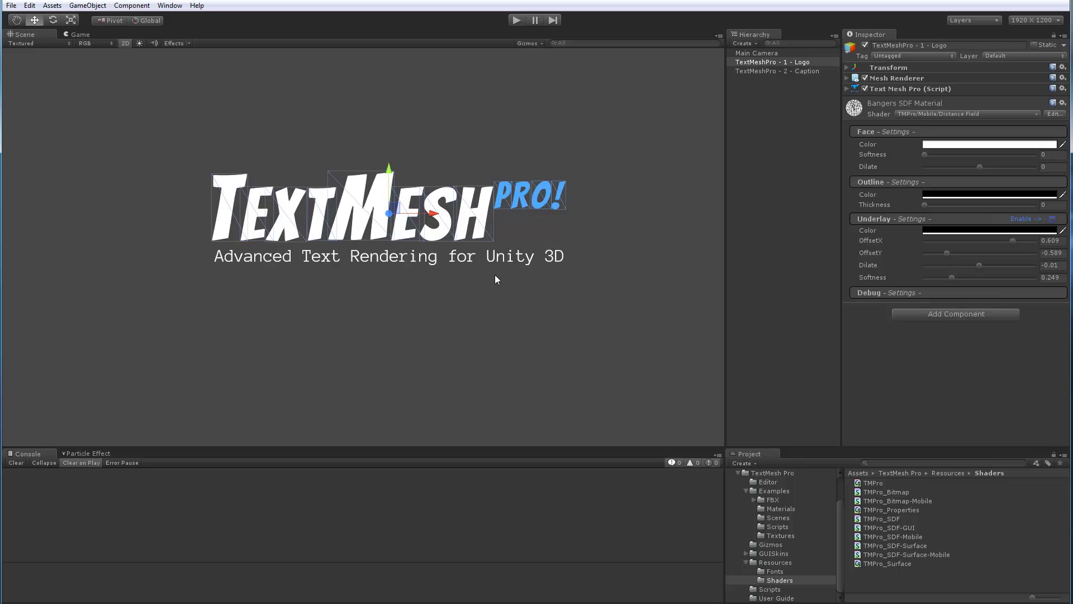
- Select the caption and give it a black outline of thickness 0.239
left_click(423, 266)
scroll(429, 327, "up", 10)
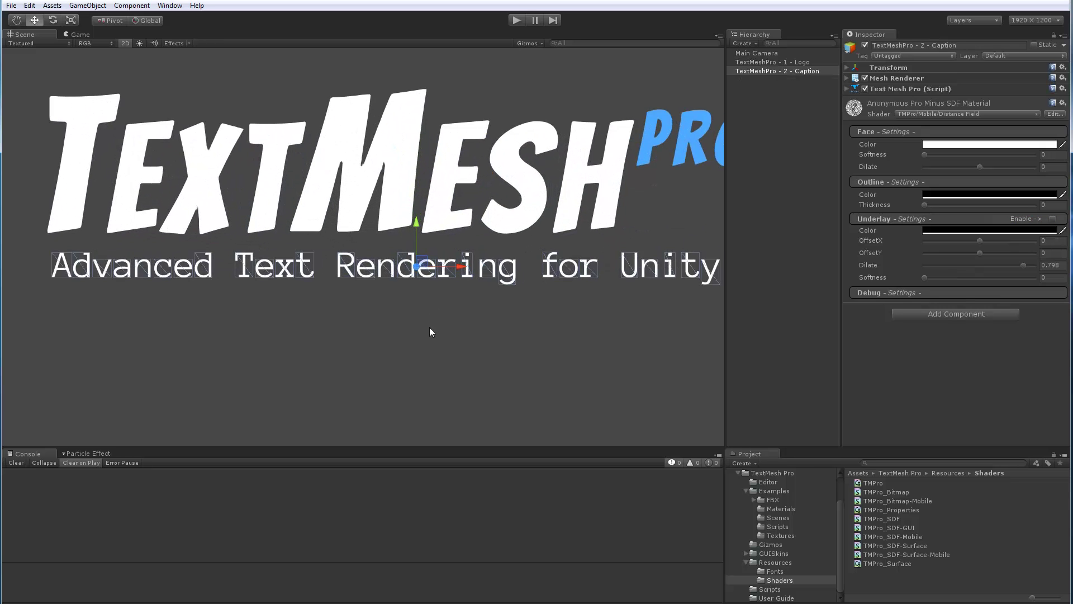
scroll(429, 327, "up", 3)
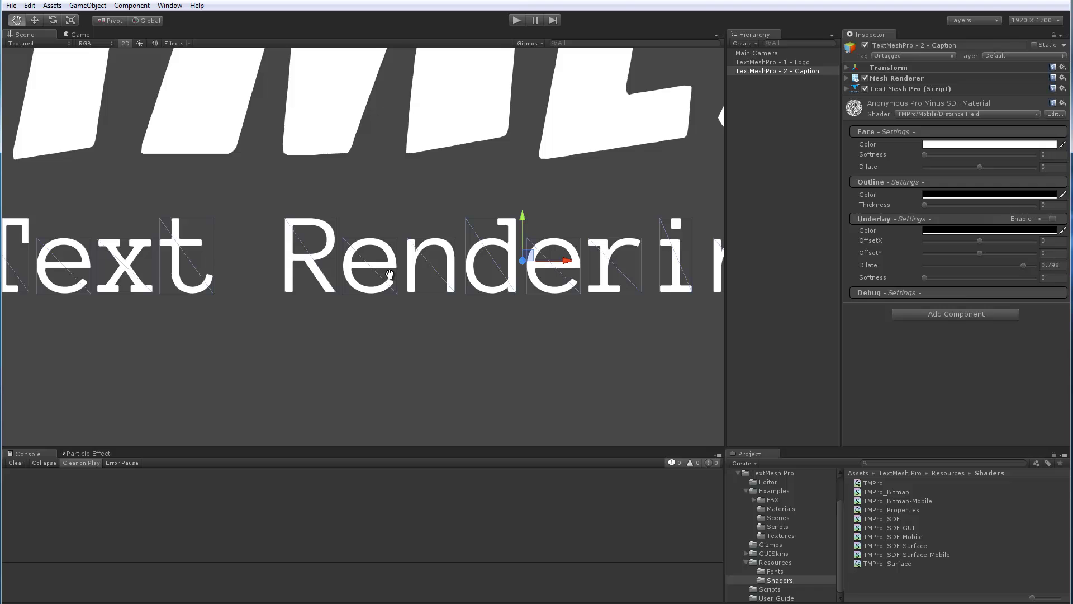
left_click_drag(925, 208, 952, 209)
scroll(380, 284, "up", 4)
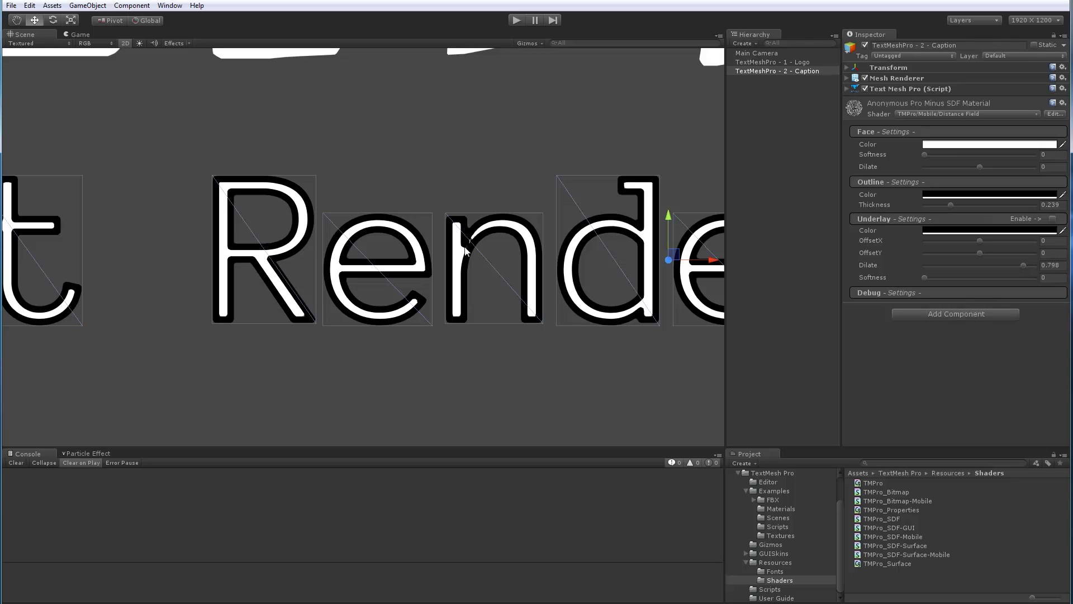
scroll(470, 283, "down", 2)
scroll(471, 283, "down", 3)
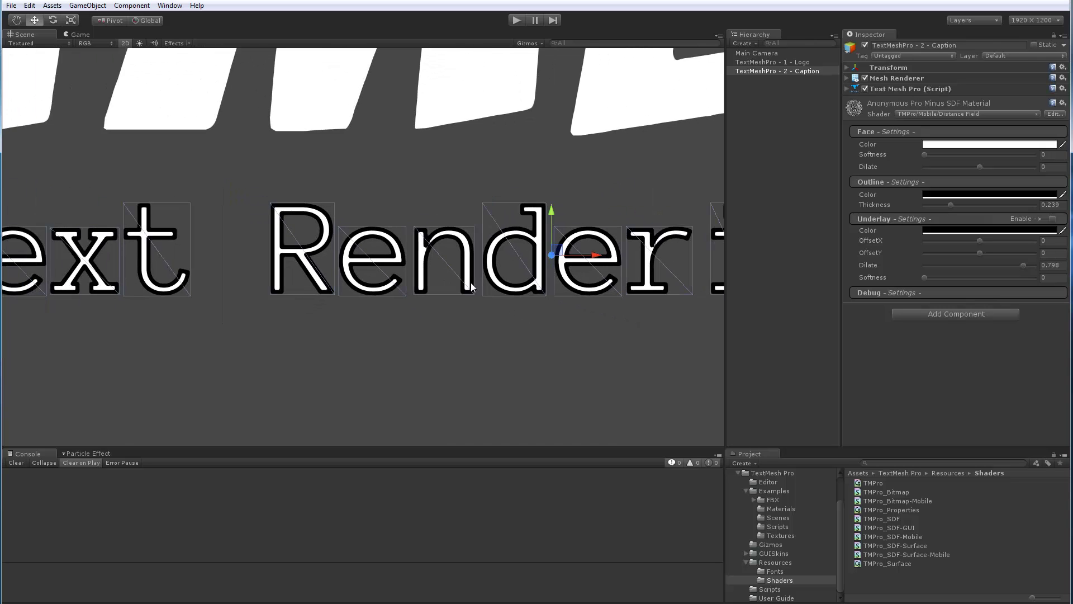
scroll(471, 283, "down", 5)
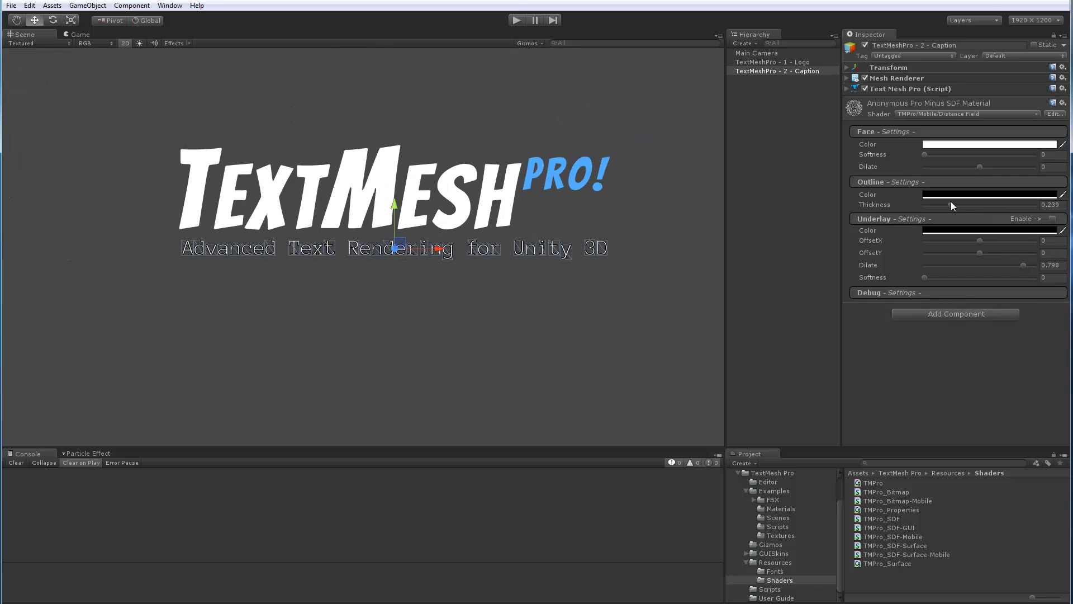
- Reset the caption outline to 0, enable its underlay and spread Dilate to 0.808
left_click_drag(951, 207, 890, 203)
scroll(385, 305, "up", 5)
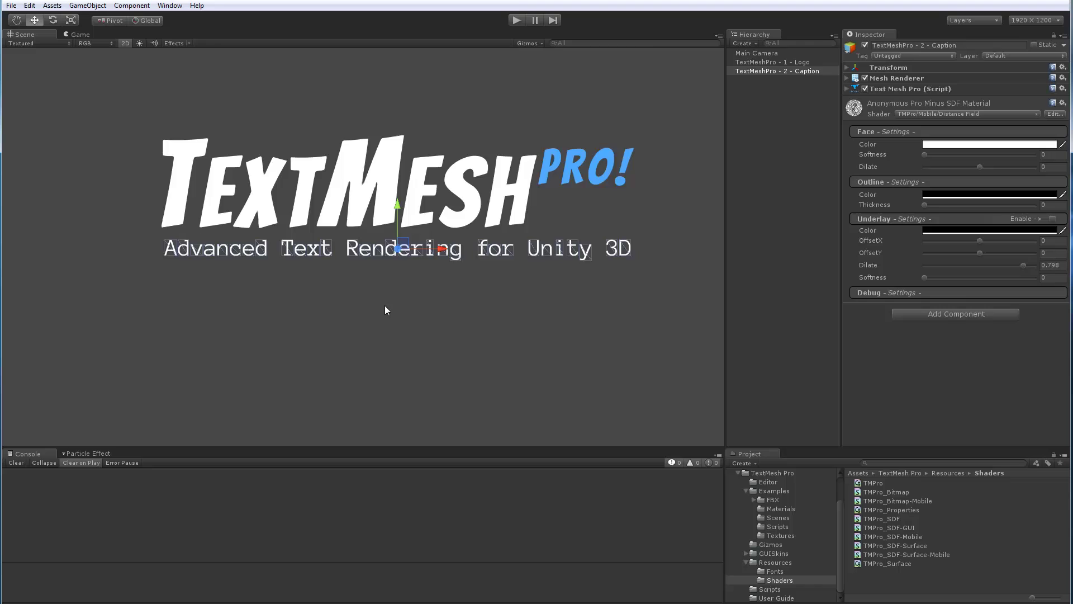
scroll(385, 305, "up", 4)
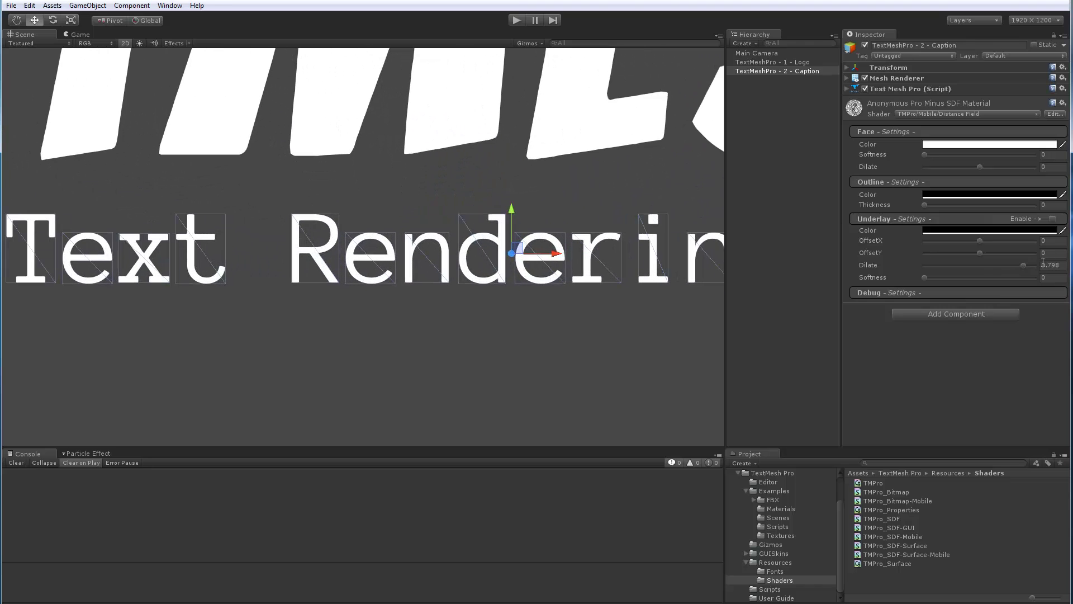
left_click(1054, 219)
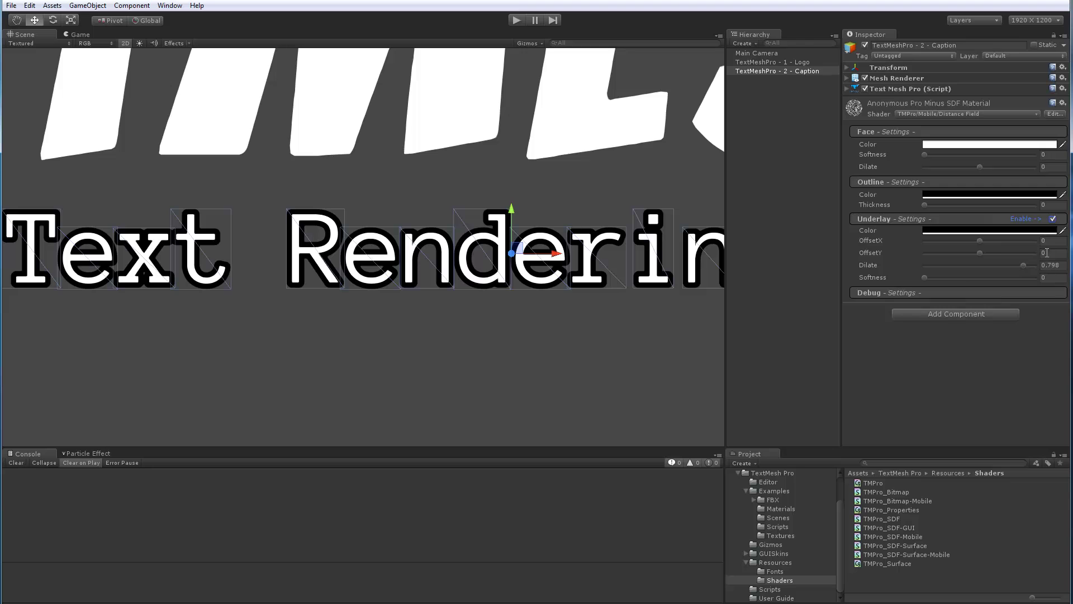
mouse_move(1024, 264)
left_mouse_down()
mouse_move(973, 261)
mouse_move(1035, 258)
mouse_move(1005, 258)
mouse_move(1021, 257)
left_mouse_up()
left_click(469, 309)
scroll(469, 311, "down", 2)
scroll(470, 307, "down", 6)
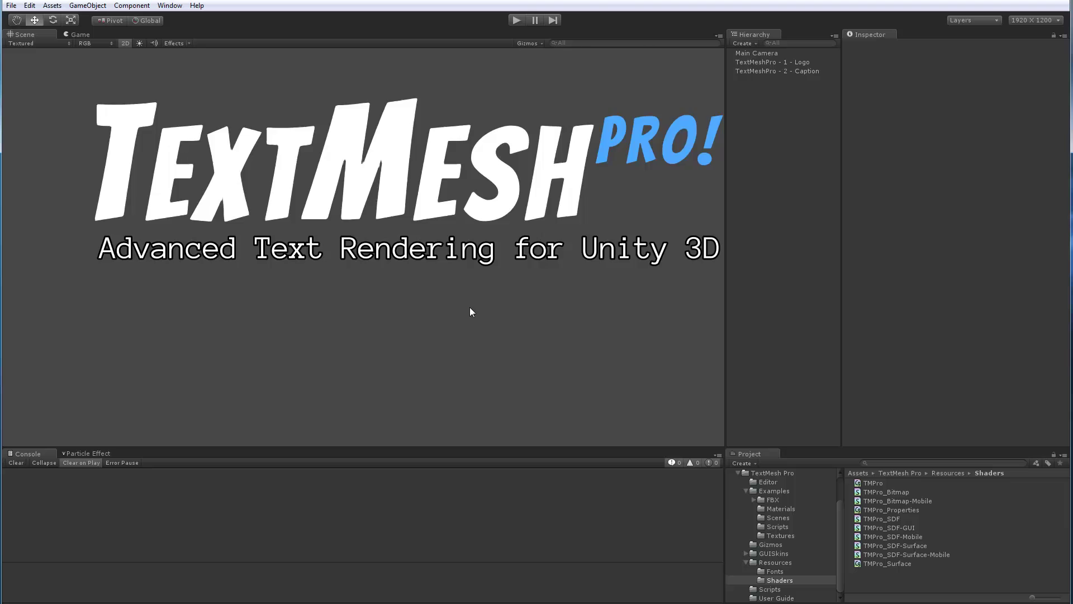
scroll(471, 311, "down", 1)
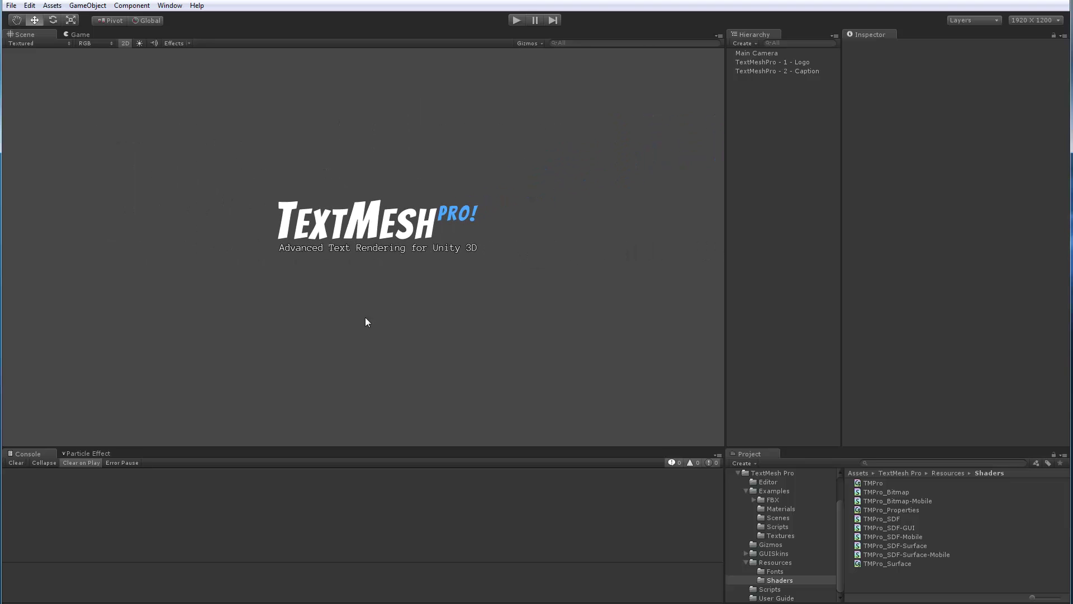
scroll(427, 286, "up", 10)
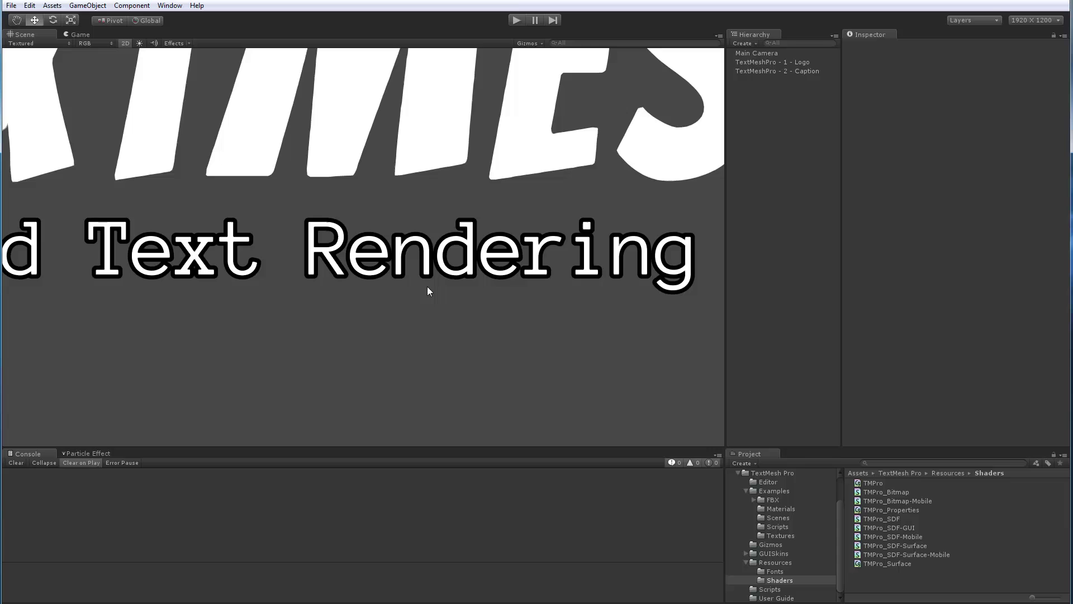
- Select 'TextMeshPro - 1 - Logo' and re-enable Underlay on its material
left_click(787, 61)
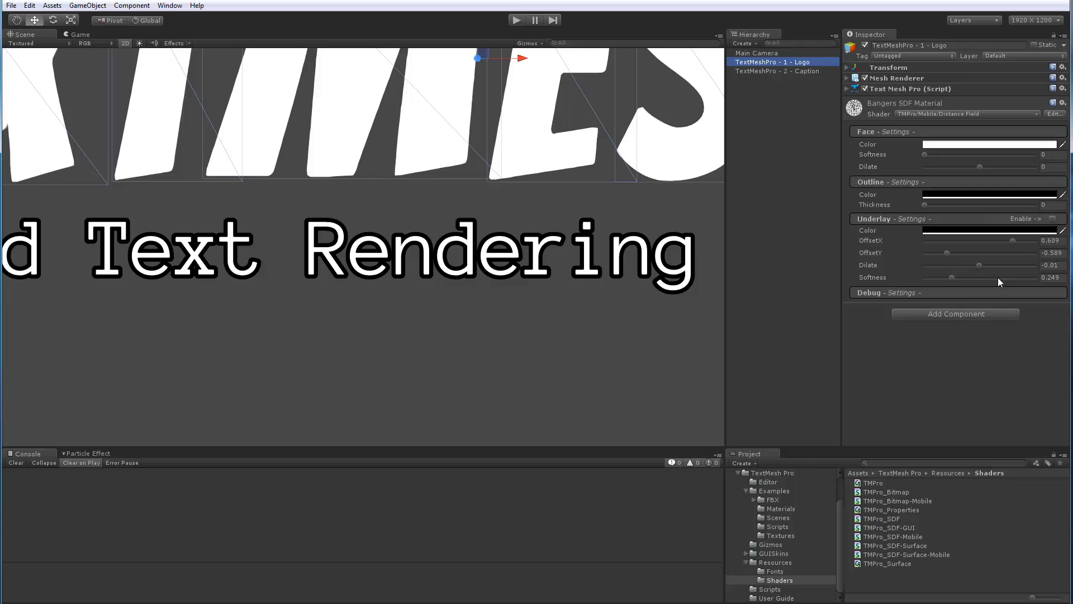
scroll(688, 165, "up", 3)
scroll(517, 139, "down", 5)
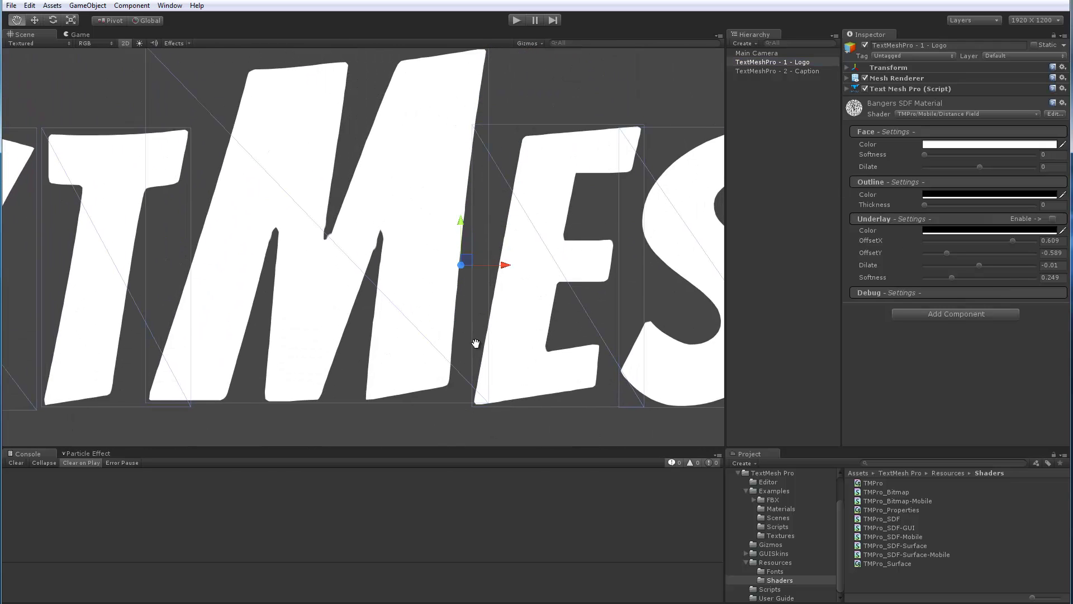
left_click(1053, 218)
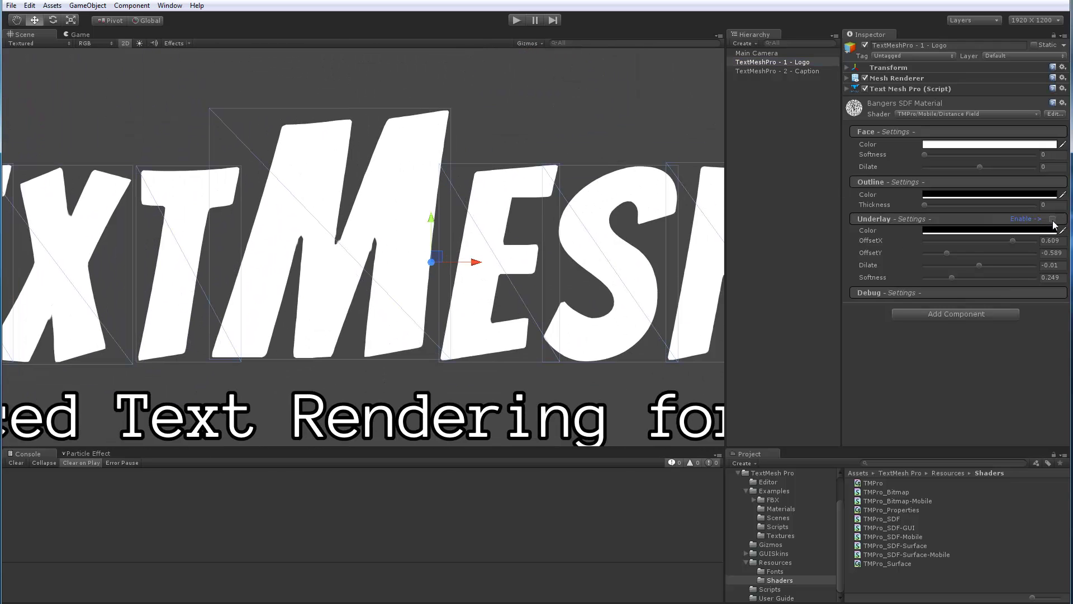
scroll(385, 285, "down", 2)
middle_click_drag(383, 290, 565, 258)
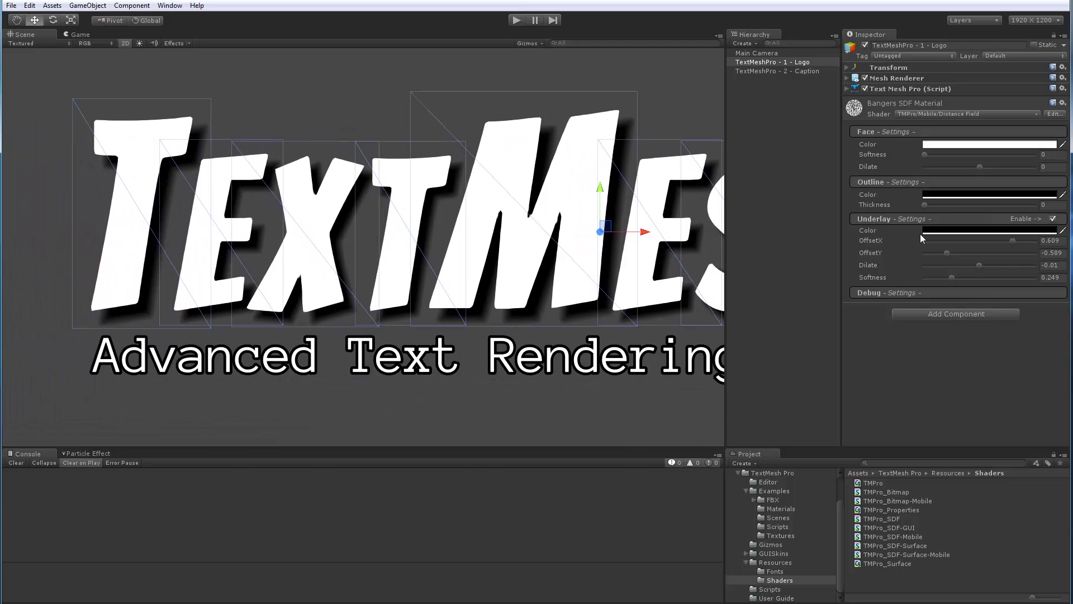